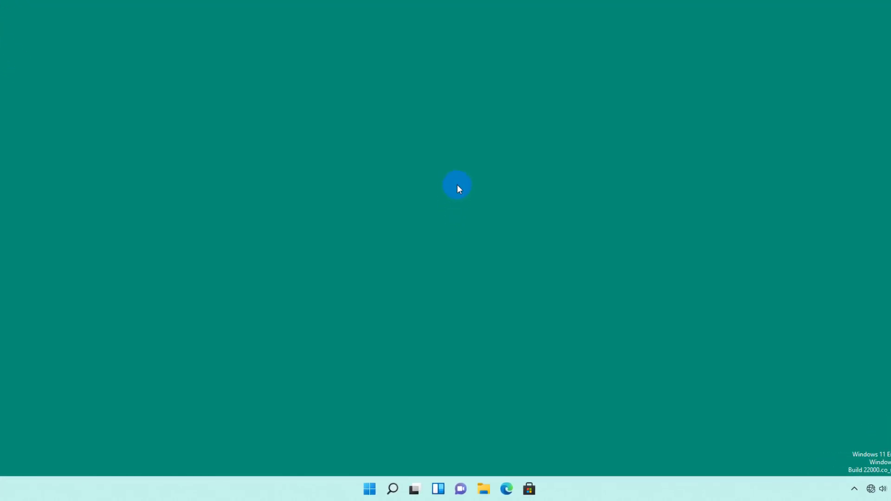
Step: Expand Windows Kits in the Start menu's All apps list to find Windows Imaging and Configuration Designer
left_click(370, 489)
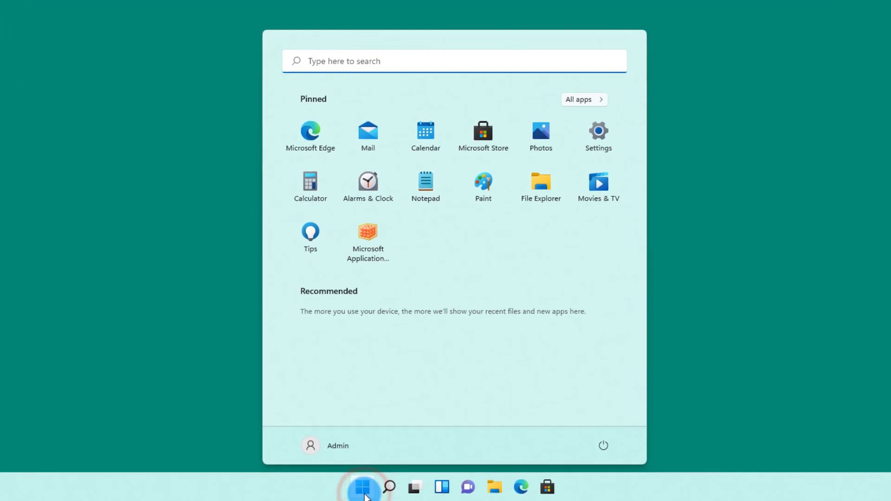
left_click(583, 100)
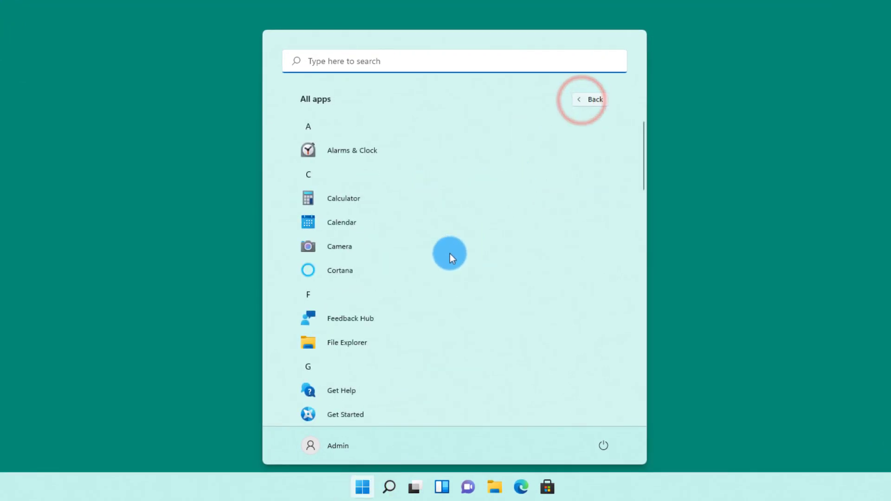
scroll(427, 280, "down", 10)
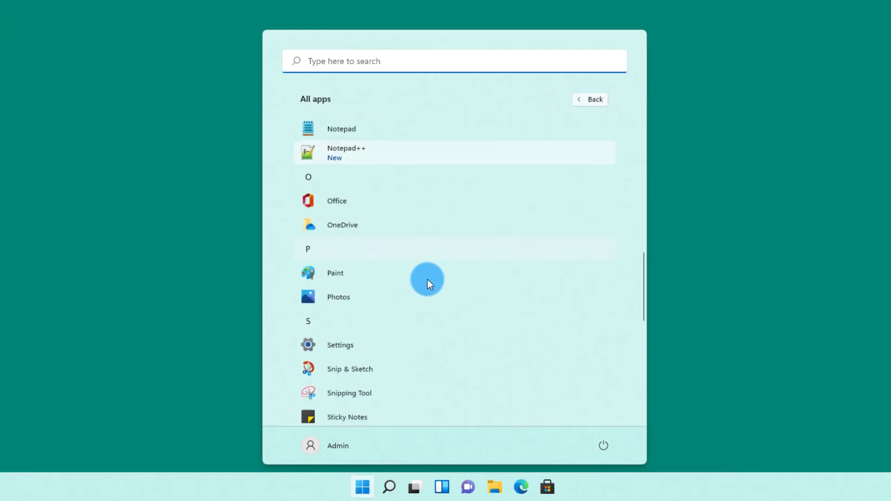
scroll(427, 279, "down", 8)
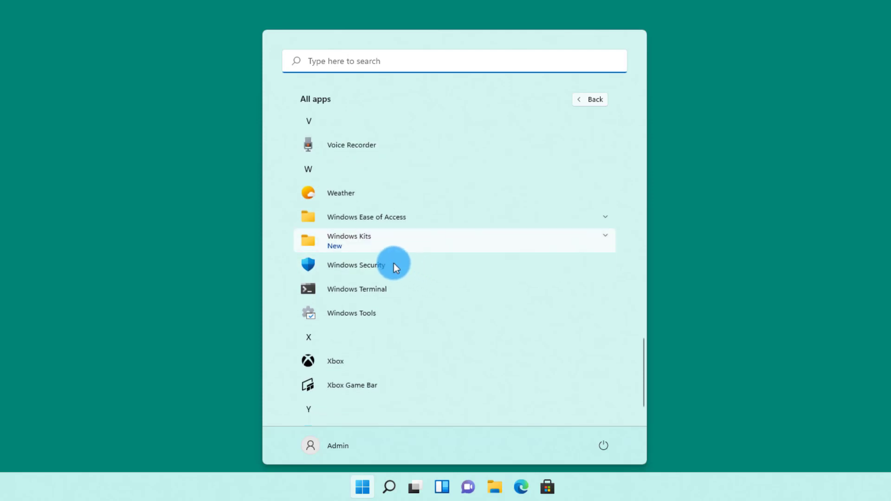
left_click(350, 243)
scroll(350, 242, "down", 3)
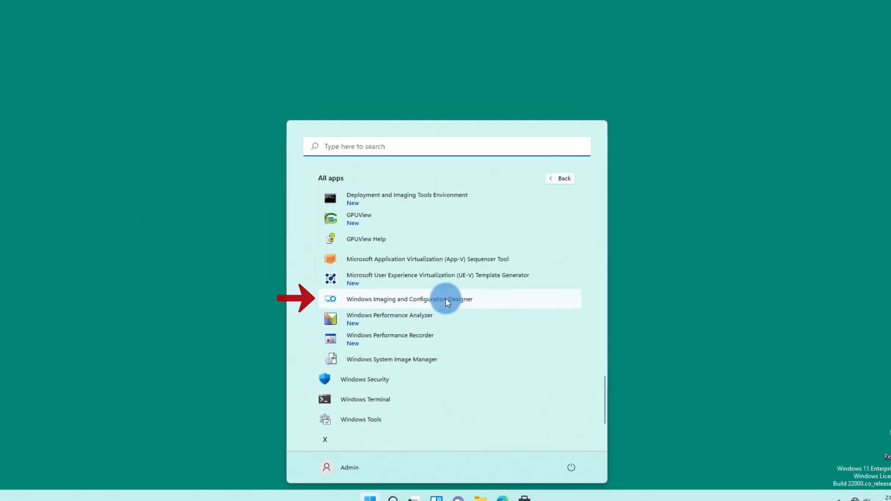
Step: Launch Windows Imaging and Configuration Designer from the Windows Kits folder
left_click(446, 300)
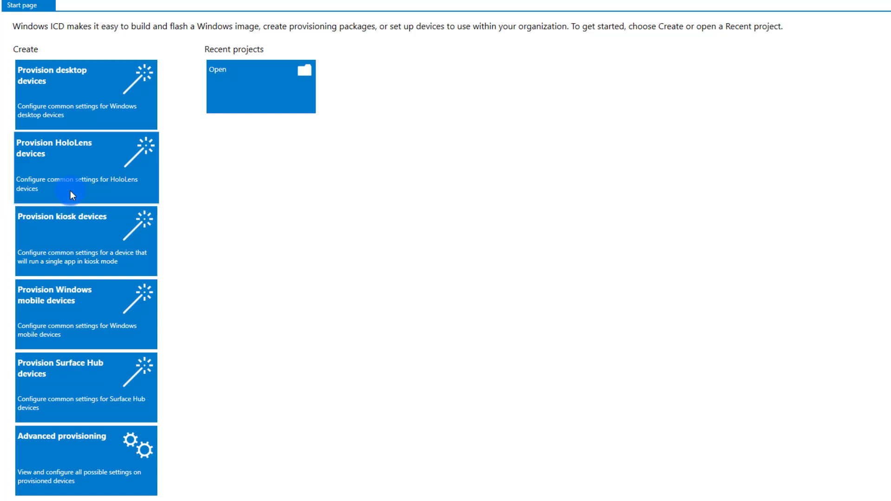
Step: Start a Provision desktop devices project named CreateLocalUser
left_click(71, 94)
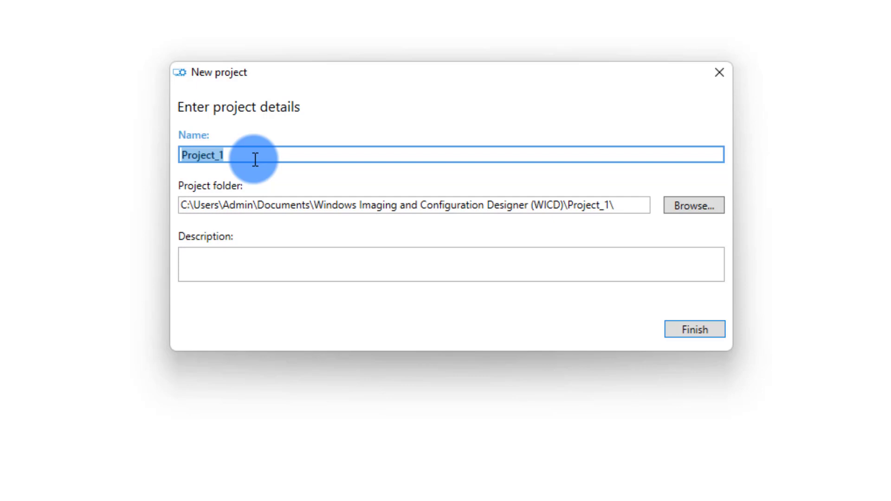
type("Create")
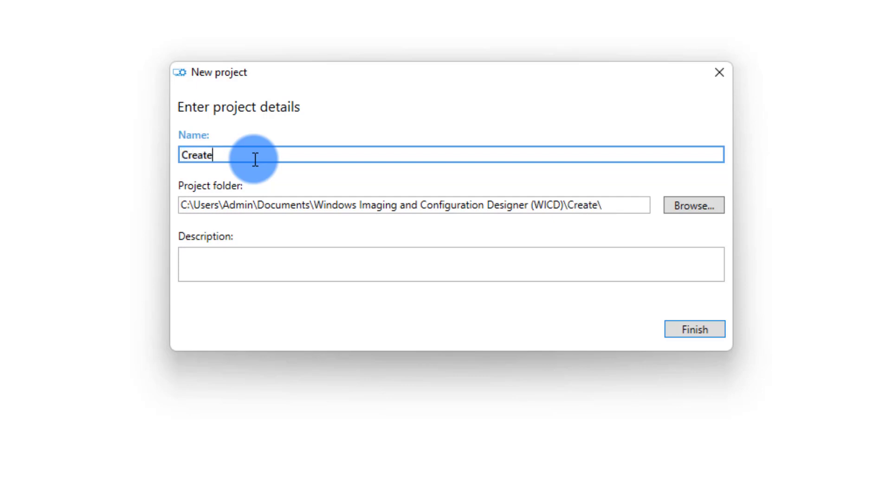
type("LocalUser")
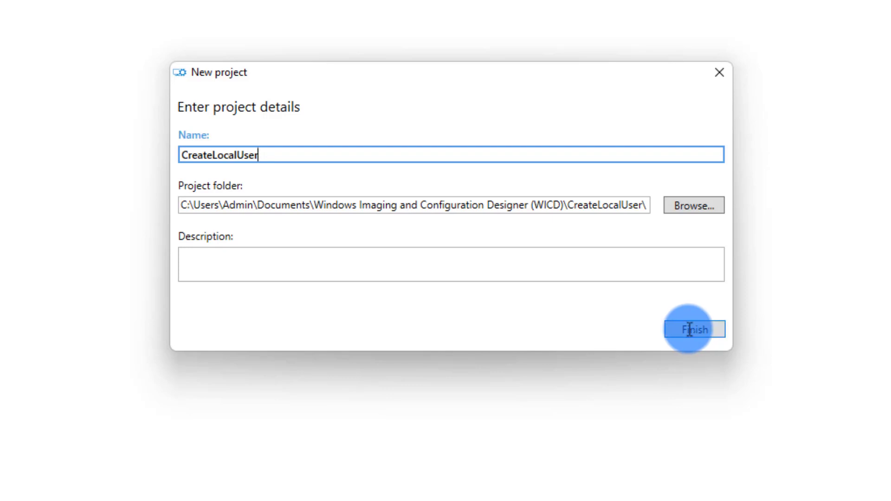
left_click(434, 269)
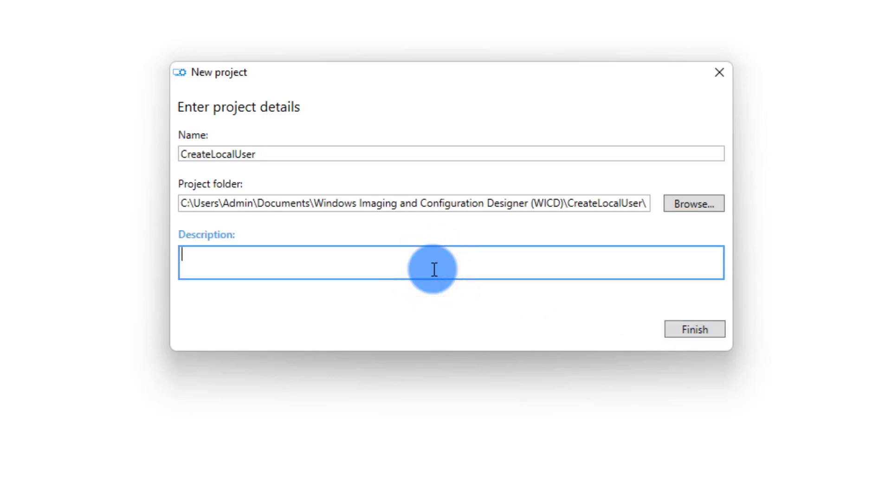
Step: Finish the New project dialog to create the CreateLocalUser project
left_click(688, 326)
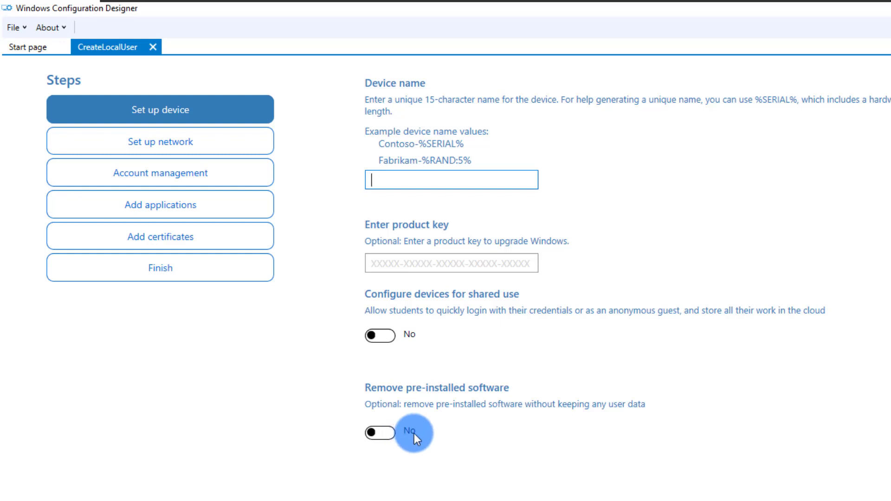
Step: Set the device name to AZ-%RAND:6% and continue to Set up network
left_click(426, 185)
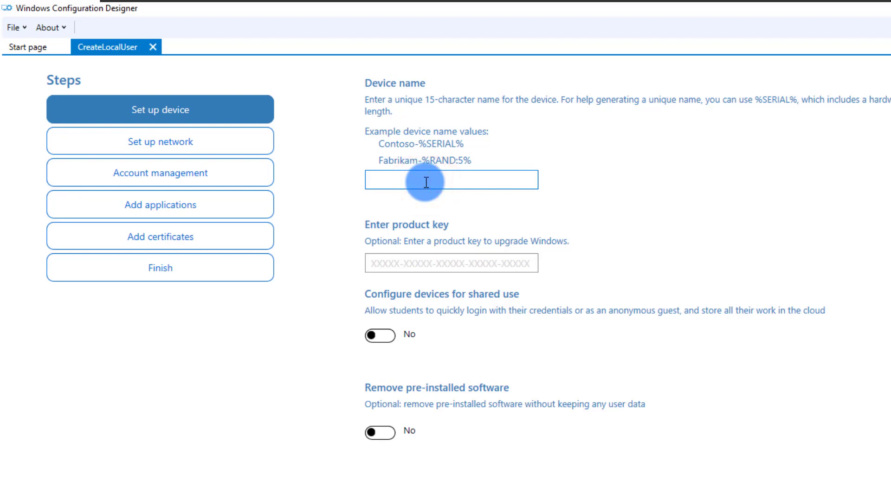
type("Ali-")
double_click(426, 182)
type("AZ")
type("-%")
type("RAND")
type(":")
type("5")
type("%")
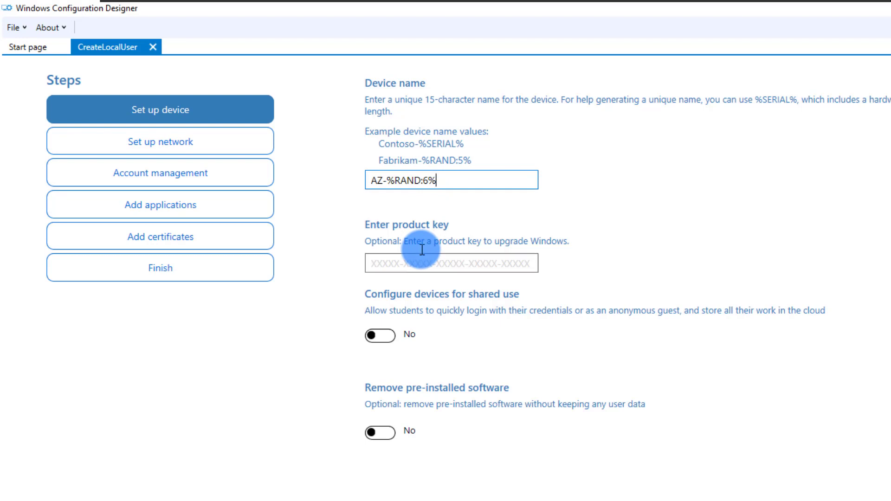
left_click(578, 332)
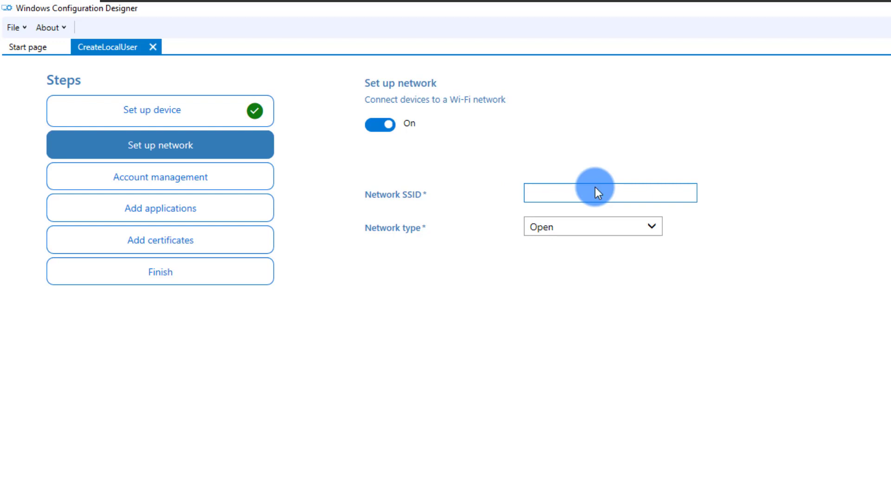
Step: Turn Wi-Fi setup off for the package and continue to Account management
left_click(614, 224)
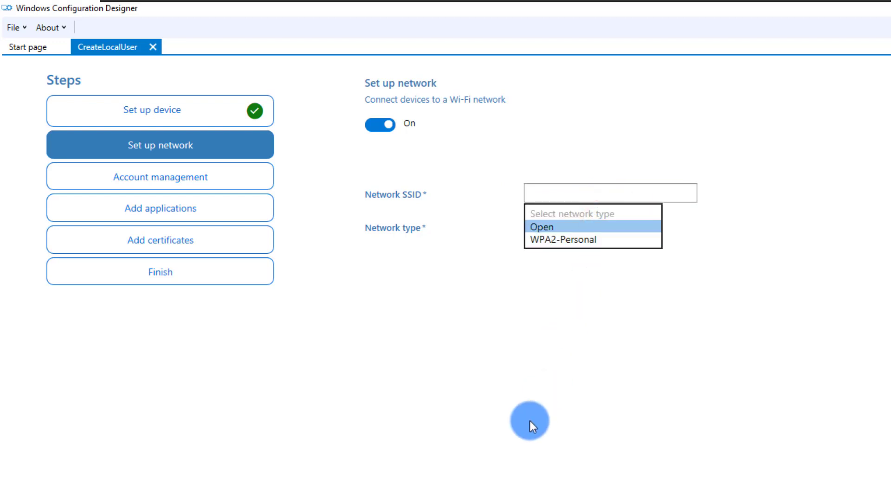
left_click(380, 125)
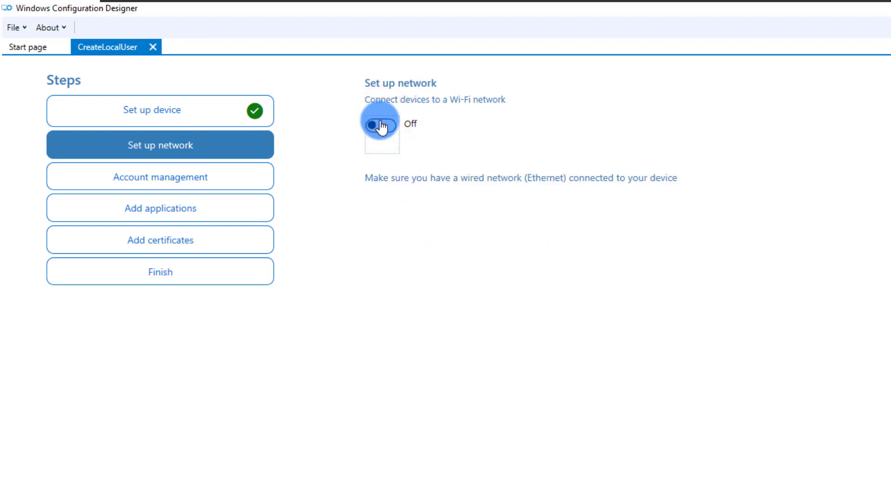
left_click(178, 182)
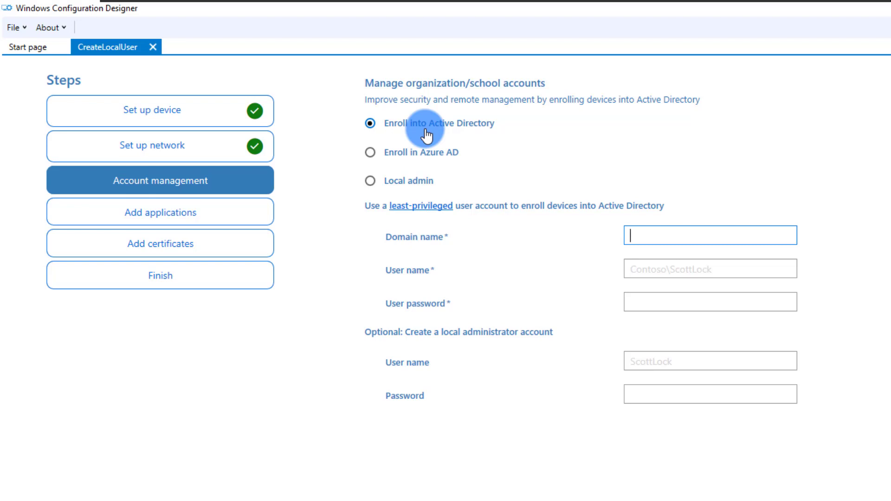
Step: Create a local administrator account named AZ-Admin and enter its password
left_click(432, 158)
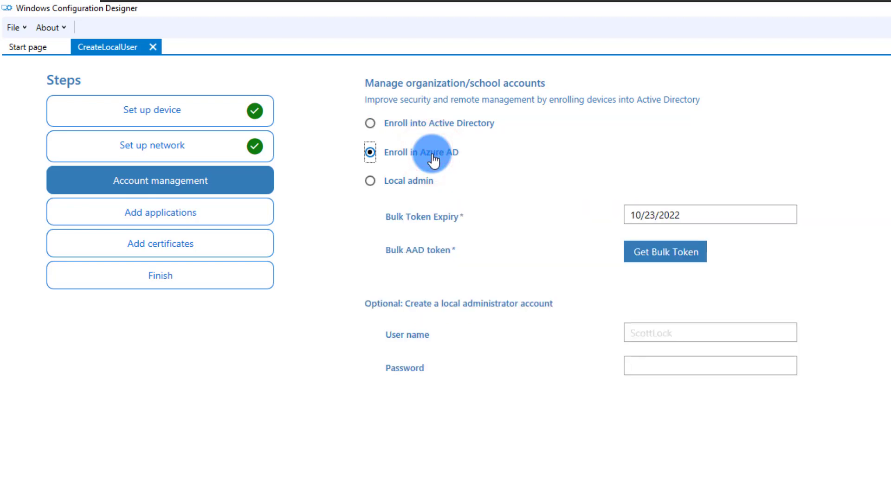
left_click(408, 182)
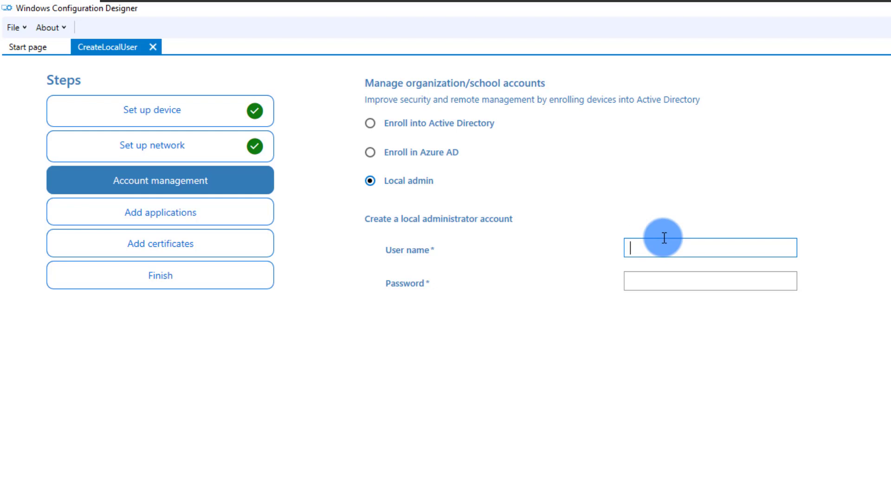
type("AZ-Admin")
key("Tab")
type("*****")
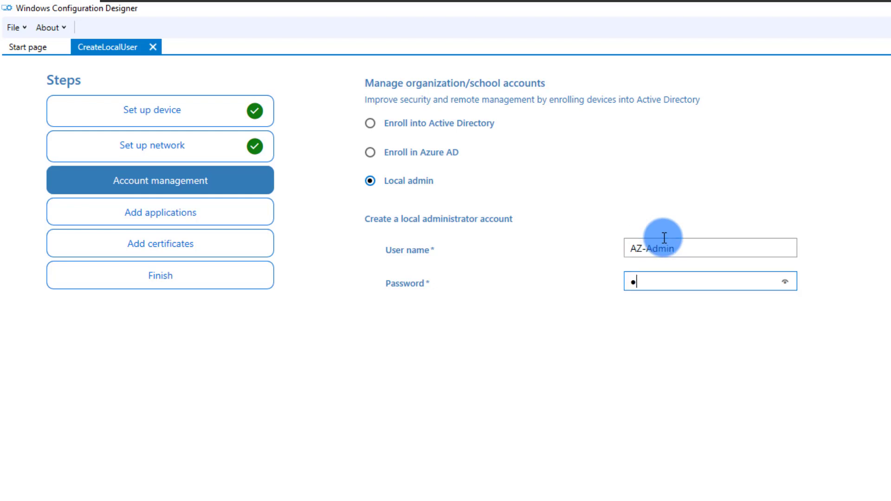
type("***")
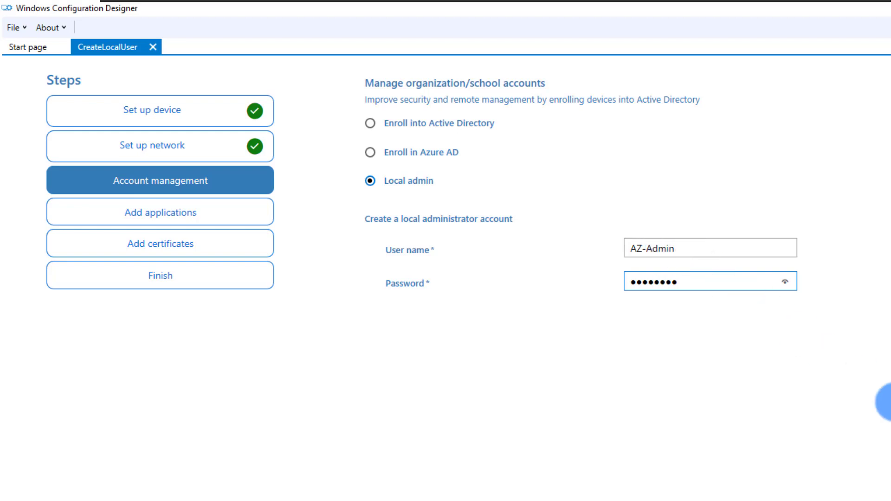
left_click(890, 402)
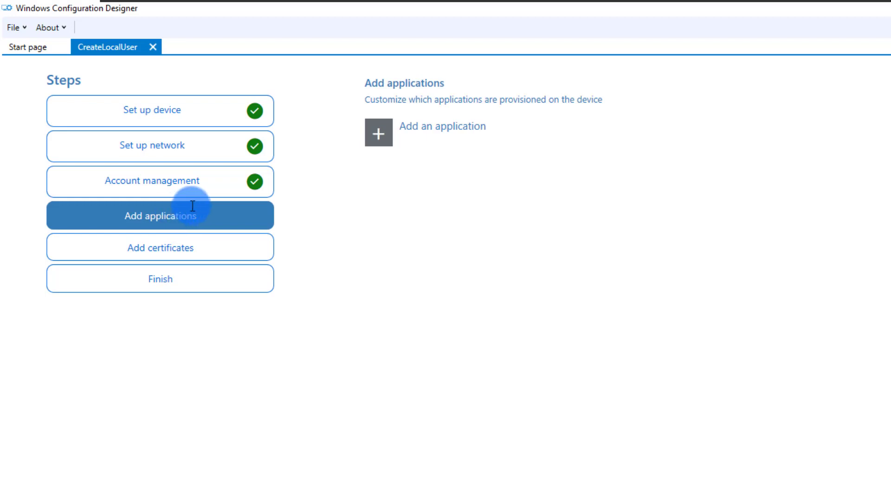
Step: Open the Add an application form with a blank application name and installer path
left_click(378, 135)
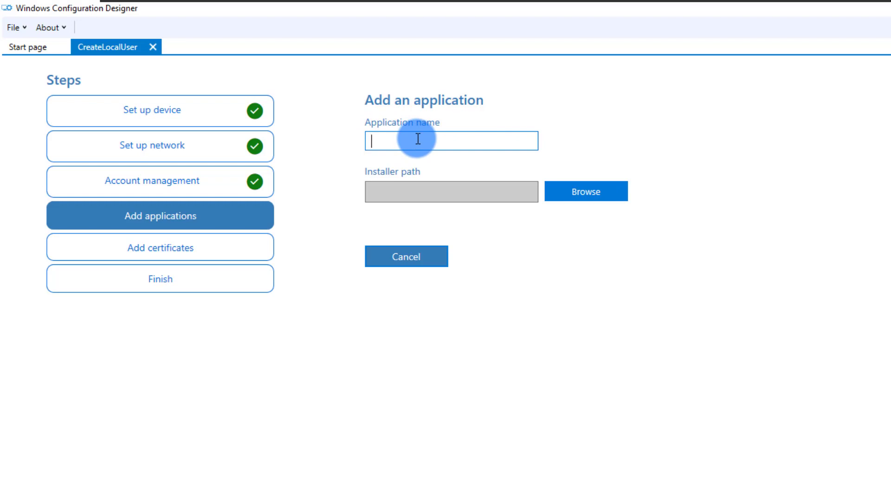
type("test App")
key("ctrl+a")
key("BackSpace")
left_click(563, 190)
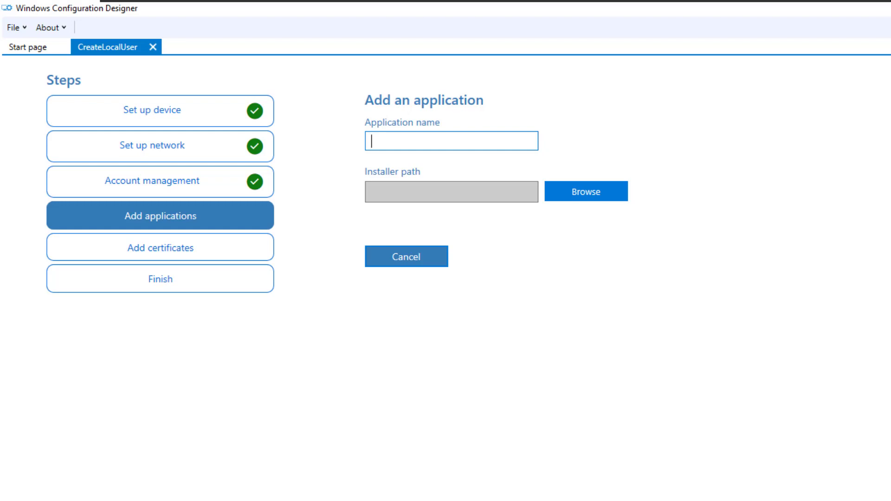
Step: Skip through Add certificates to the Finish summary page
left_click(160, 248)
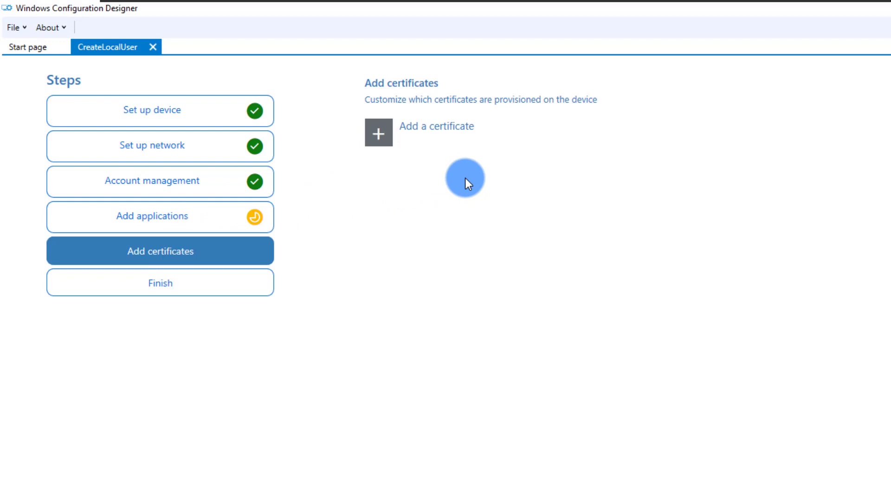
left_click(160, 283)
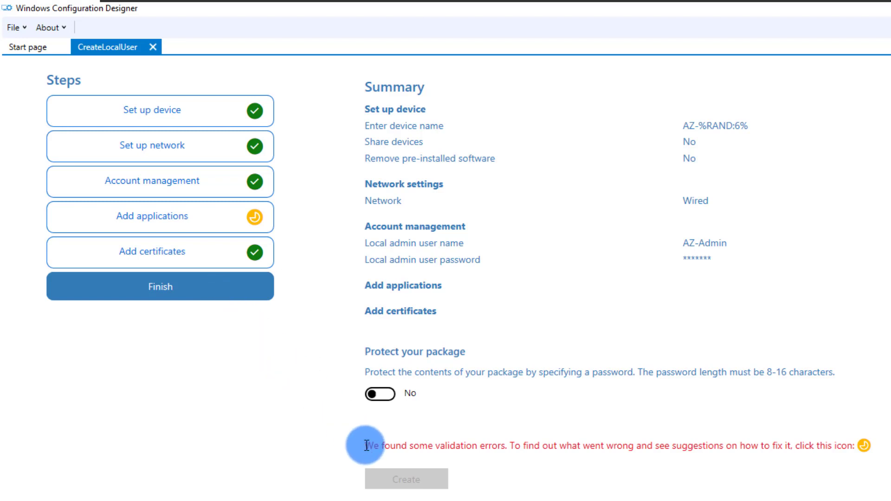
Step: Return to Add applications and cancel the empty Add an application form
left_click_drag(366, 446, 872, 441)
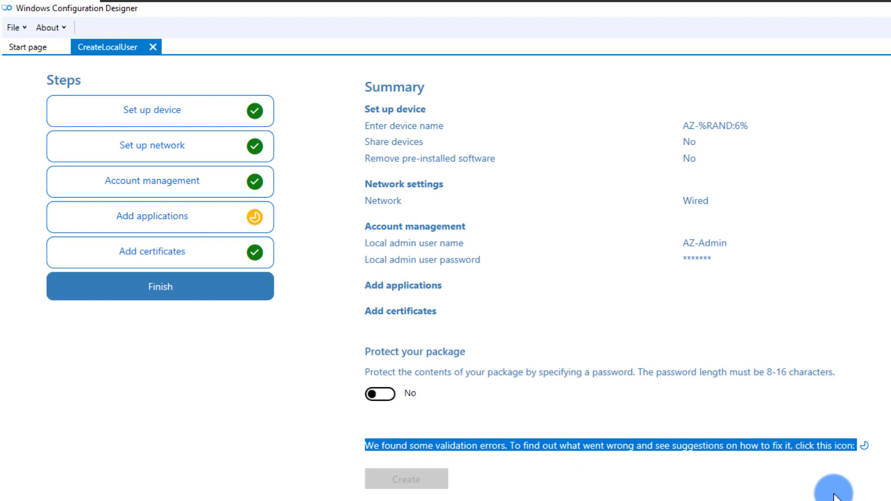
left_click(166, 225)
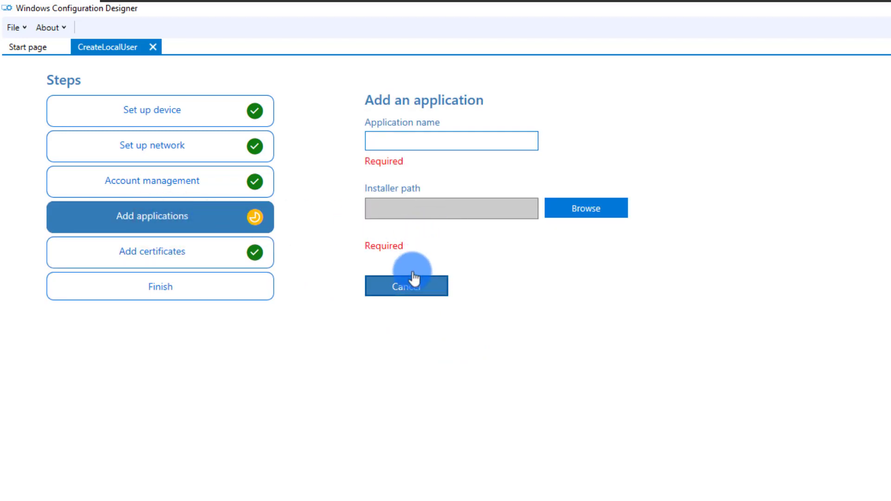
left_click(407, 290)
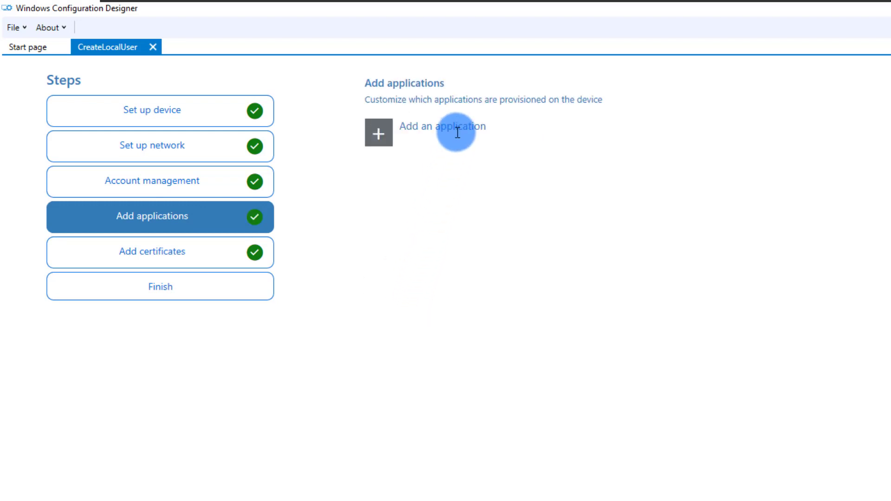
Step: Return to the Finish summary and switch package protection to Yes, then back to No
left_click(169, 284)
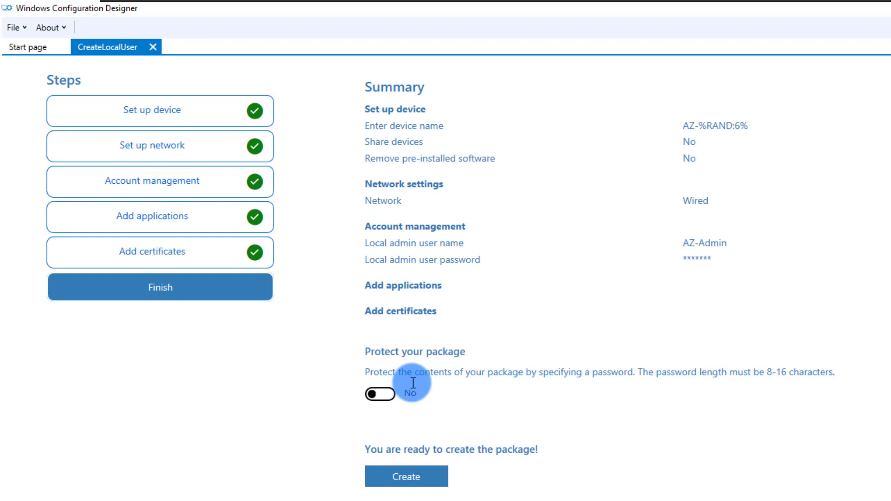
left_click(378, 396)
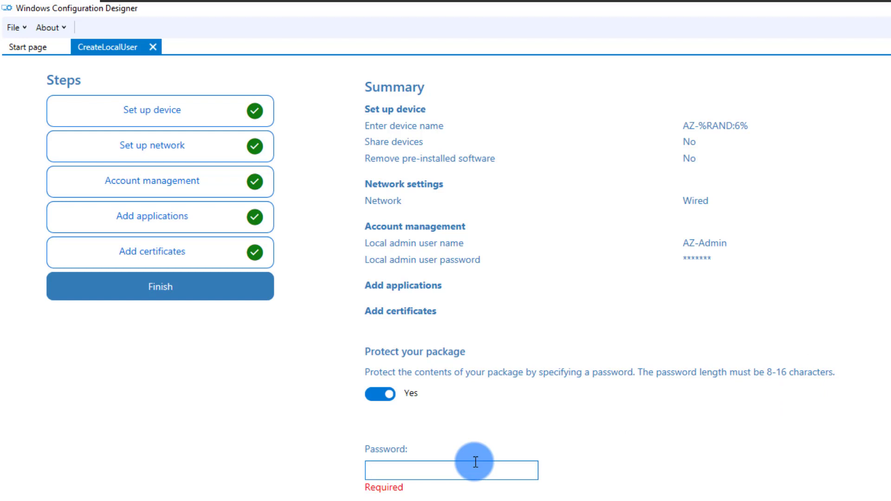
left_click(385, 395)
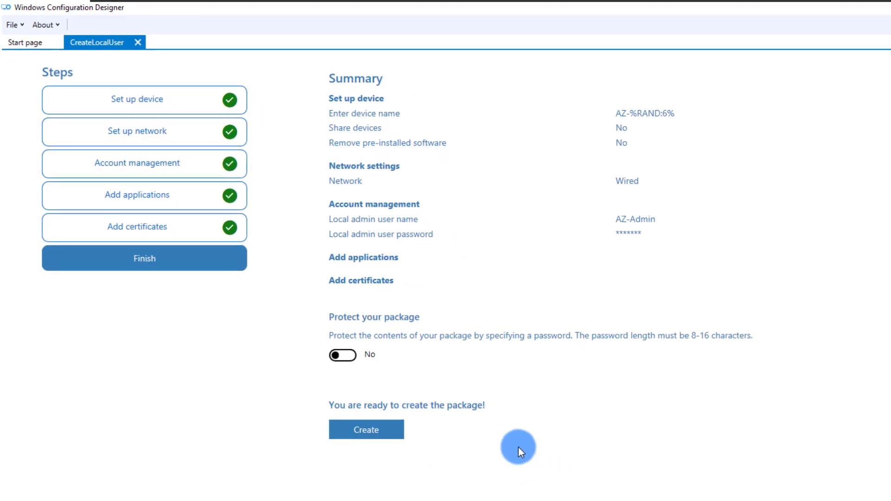
Step: Build CreateLocalUser.ppkg and open its output folder in File Explorer
left_click(358, 406)
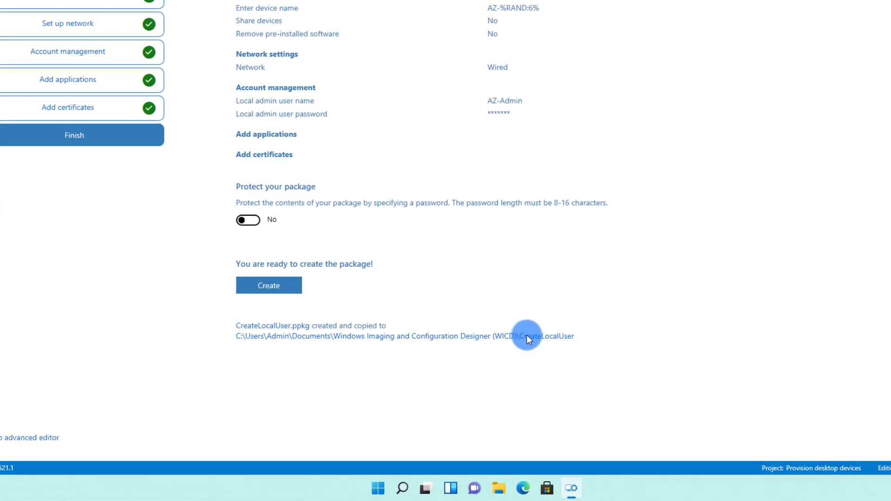
left_click(506, 330)
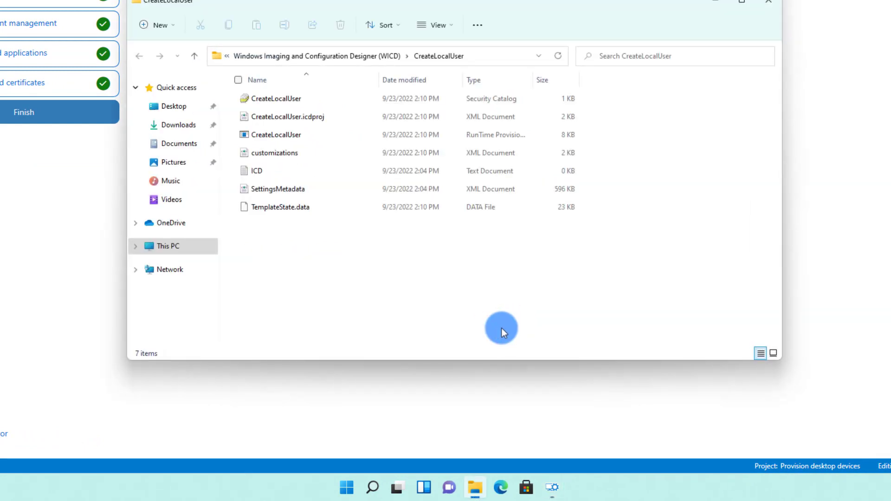
Step: In a new File Explorer window, go to Documents > WICD and select the CreateLocalUser folder
left_click(346, 487)
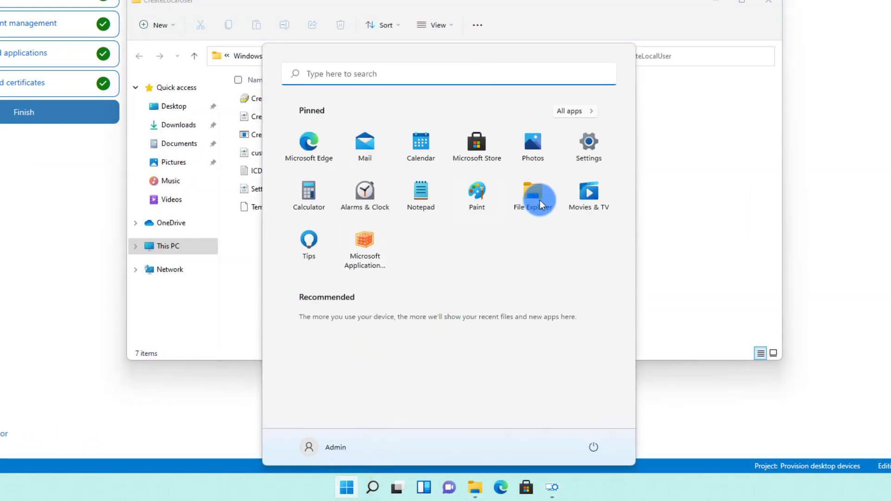
left_click(539, 200)
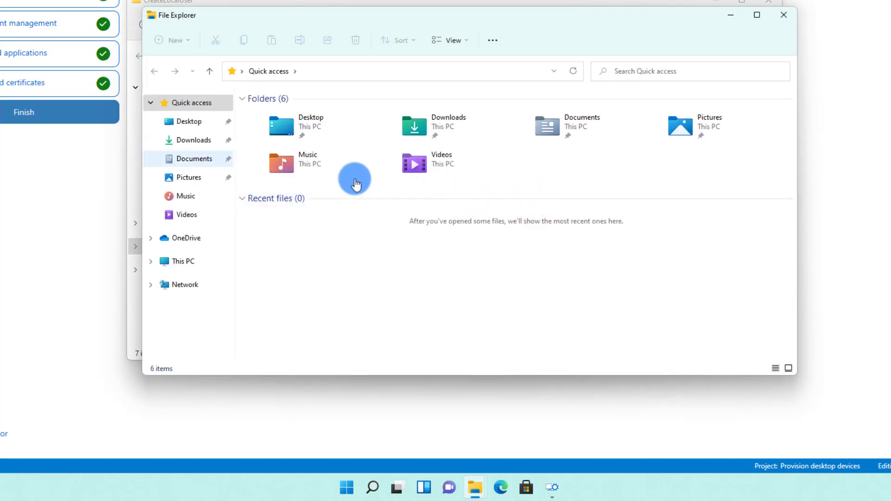
left_click(194, 159)
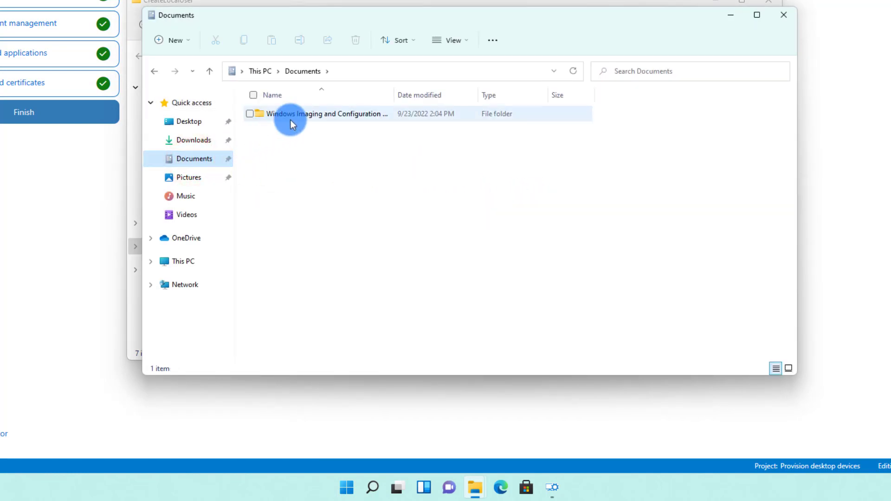
double_click(299, 116)
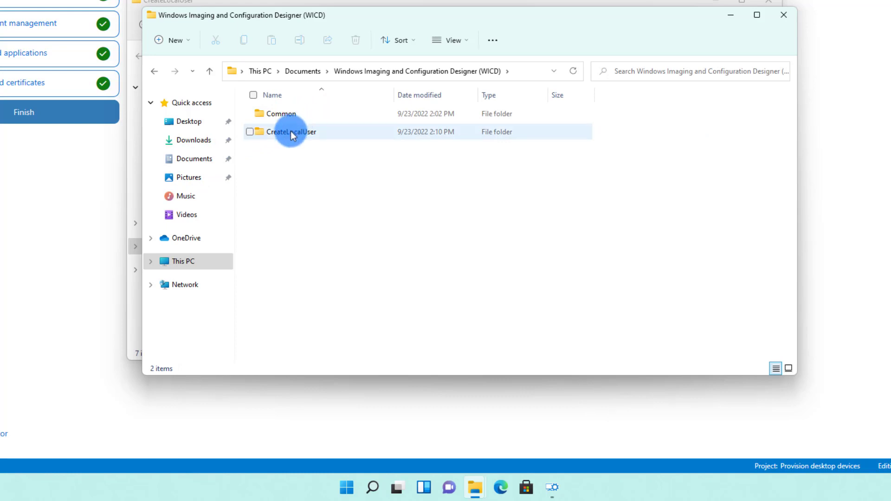
left_click(291, 133)
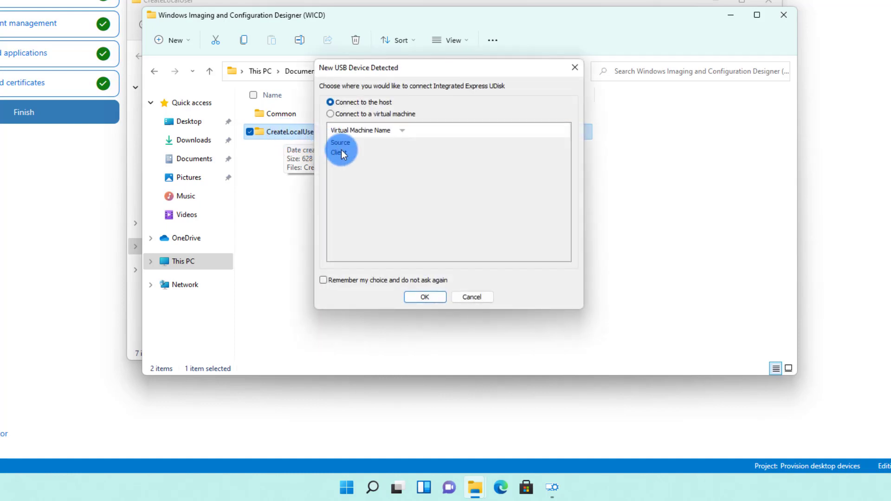
Step: Connect the newly detected USB device to the Source virtual machine
left_click(353, 114)
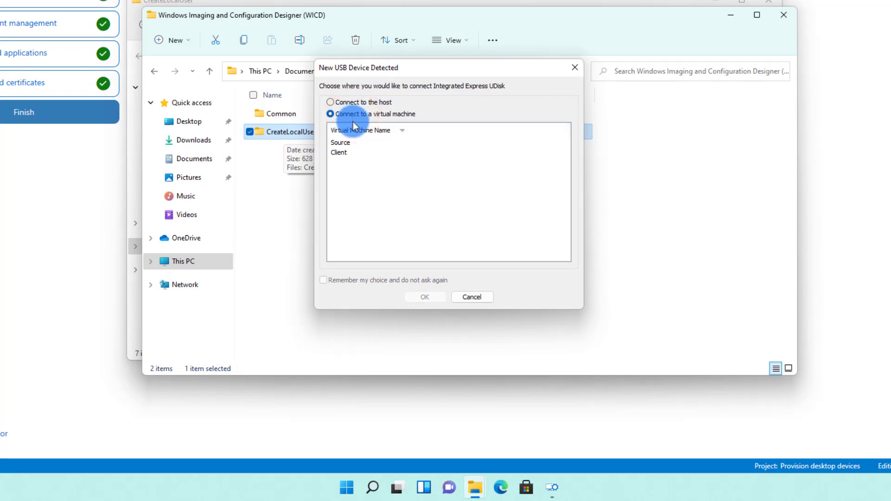
left_click(339, 142)
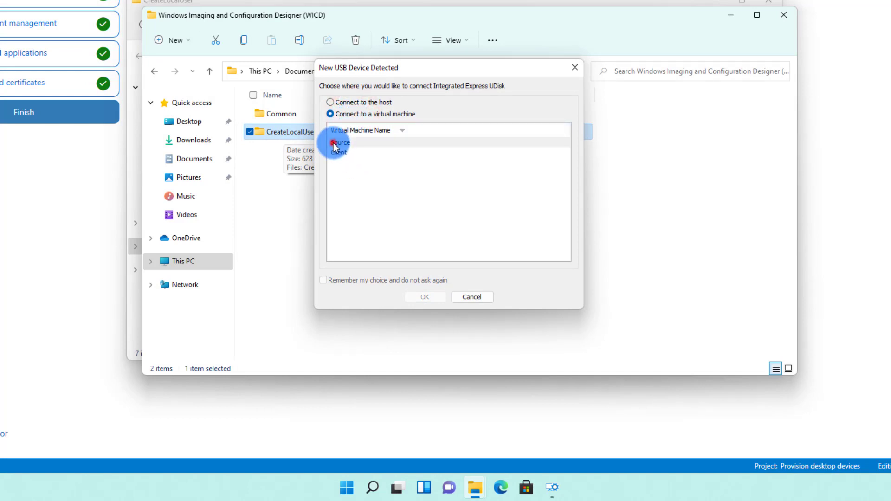
left_click(422, 296)
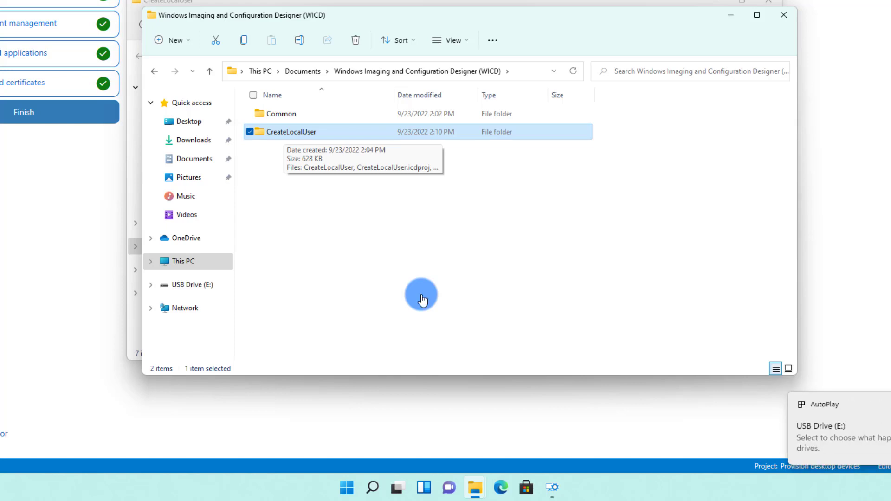
Step: Paste the CreateLocalUser folder onto USB Drive (E:), check its seven files, and close the window
left_click(244, 43)
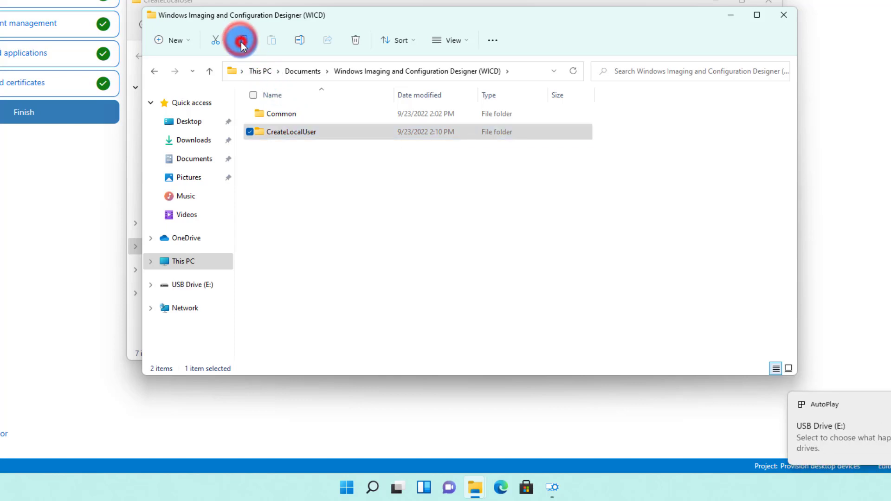
left_click(182, 261)
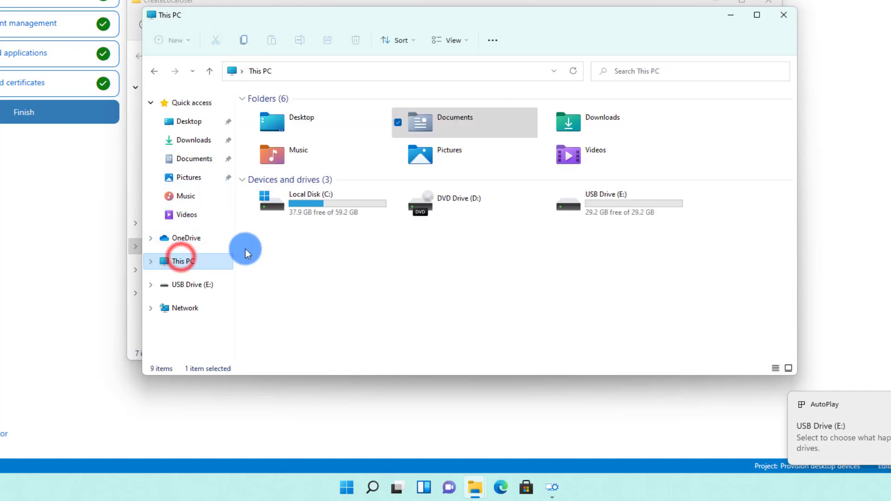
left_click(604, 205)
double_click(604, 204)
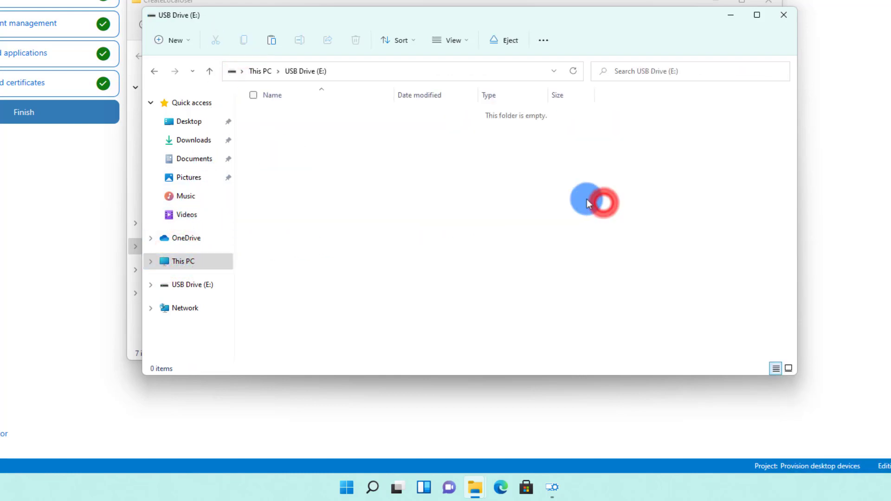
left_click(292, 132)
left_click(272, 43)
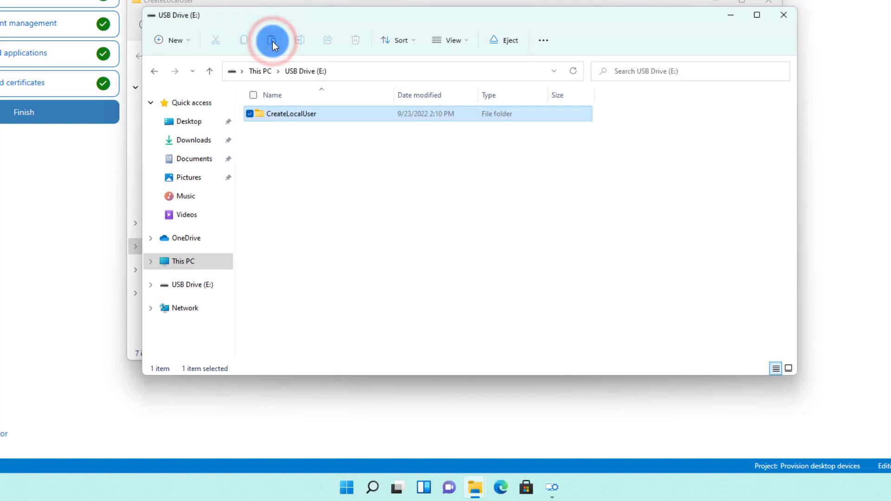
double_click(286, 116)
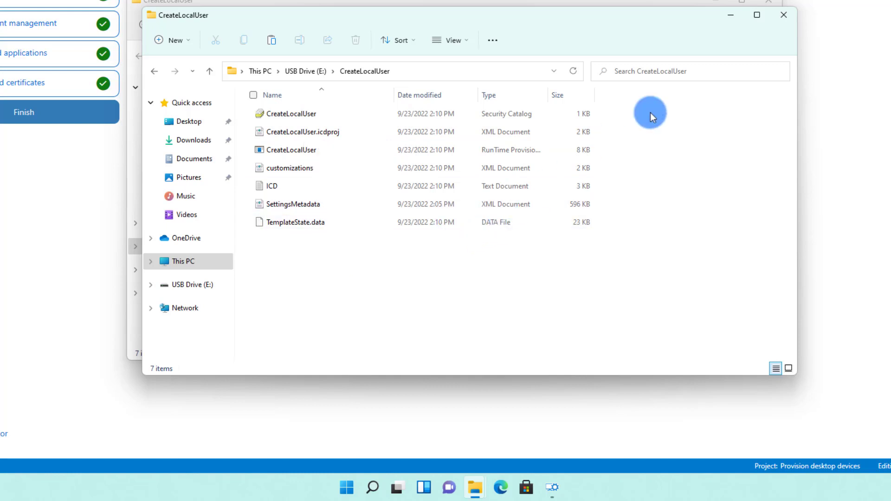
left_click(783, 16)
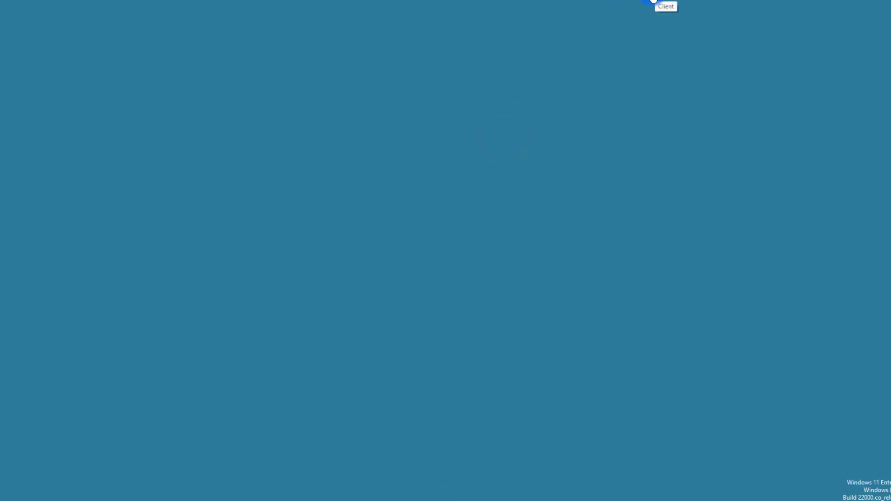
Step: Open File Explorer, then Windows Settings on the System page showing DESKTOP-AL1VB9E
key("super+e")
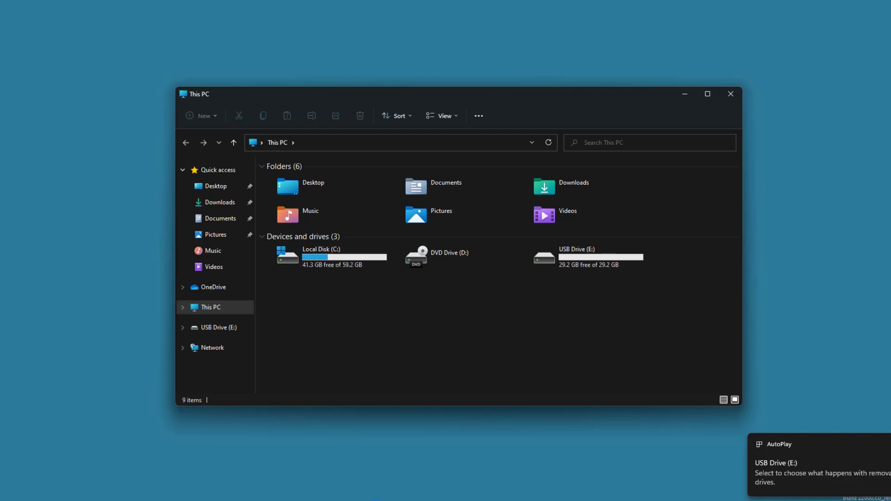
key("super")
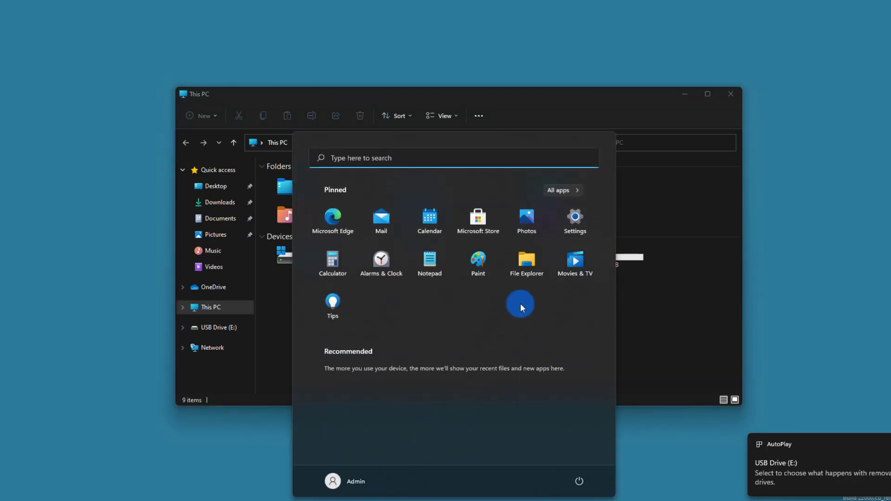
left_click(576, 227)
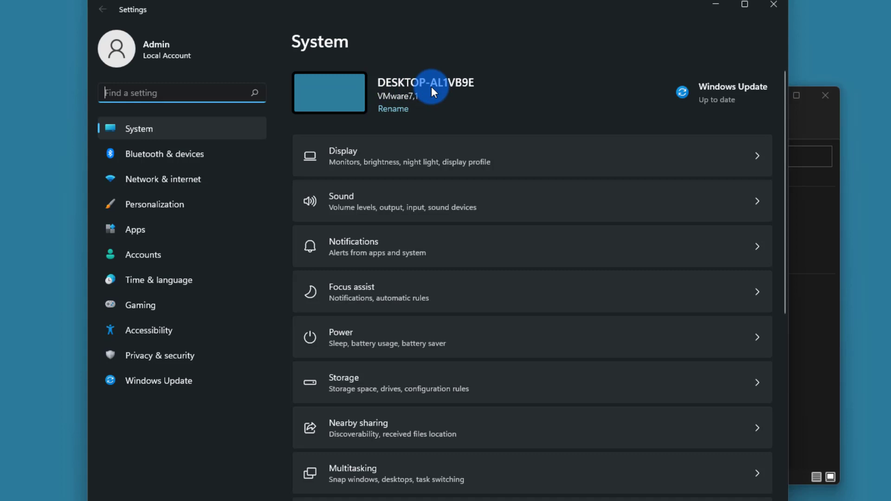
Step: Close Settings, run lusrmgr.msc, review the Users list (Admin, Administrator), then close the console
left_click(774, 4)
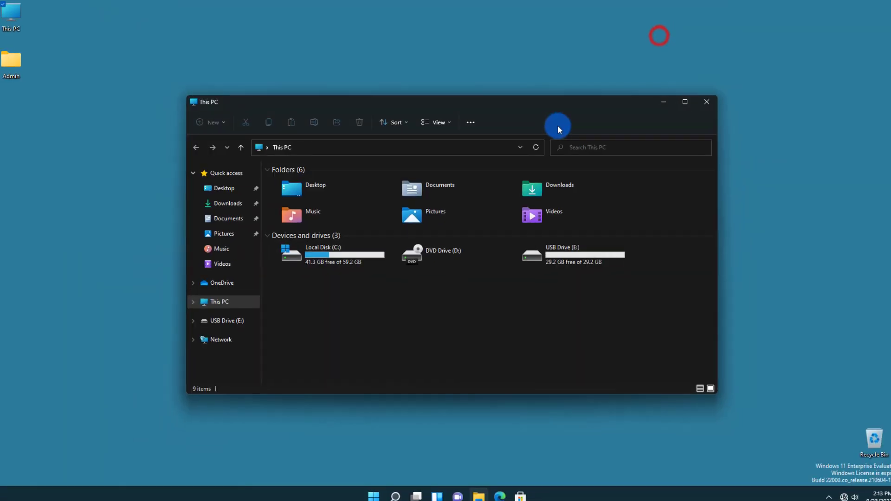
key("super+r")
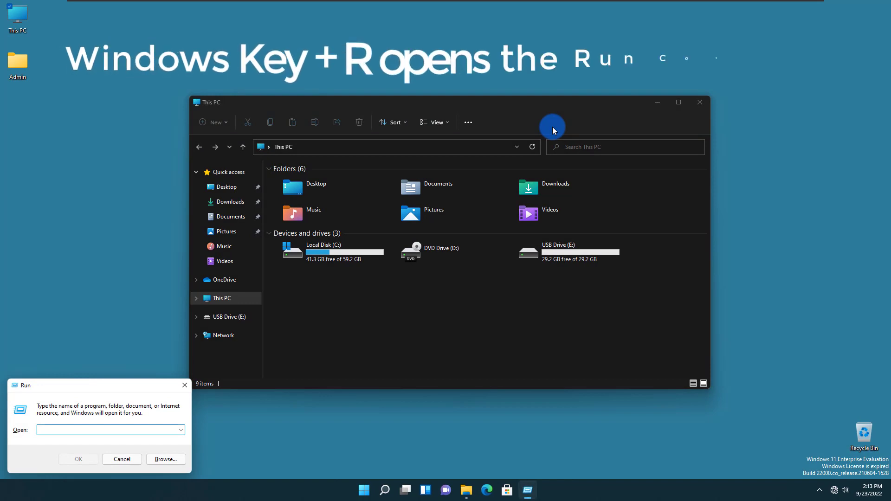
type("lusrmgr.ms")
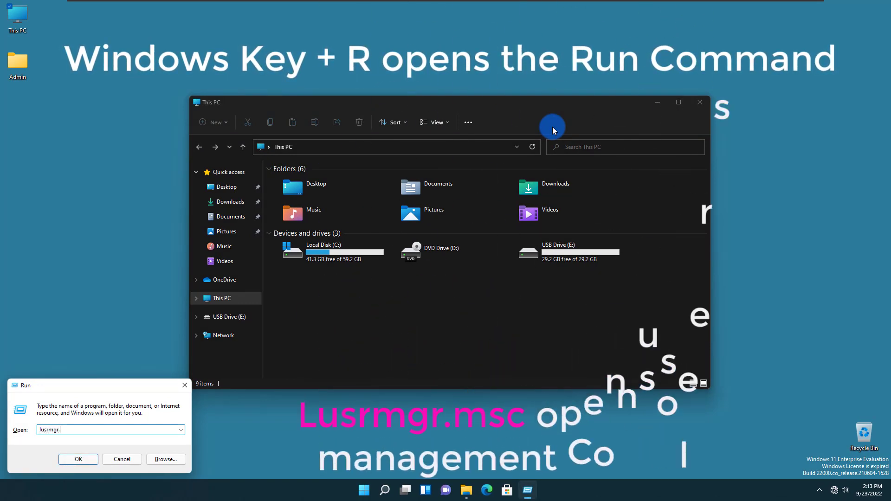
type("c")
key("Return")
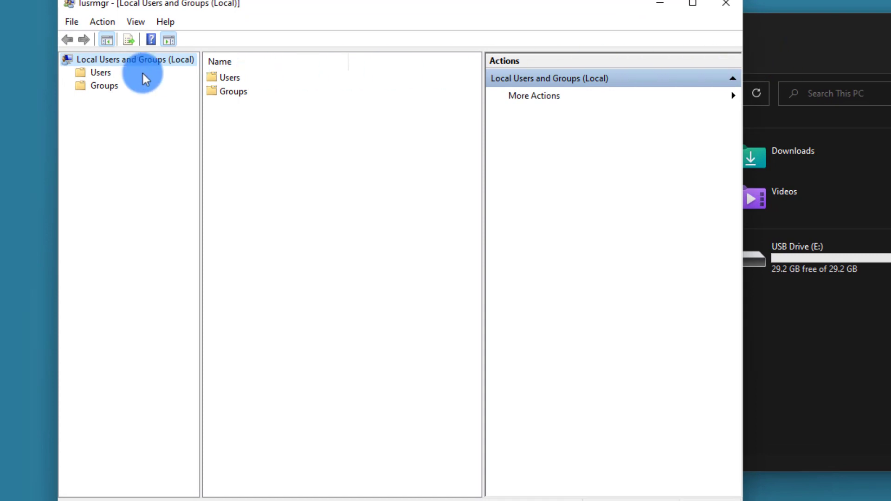
left_click(103, 73)
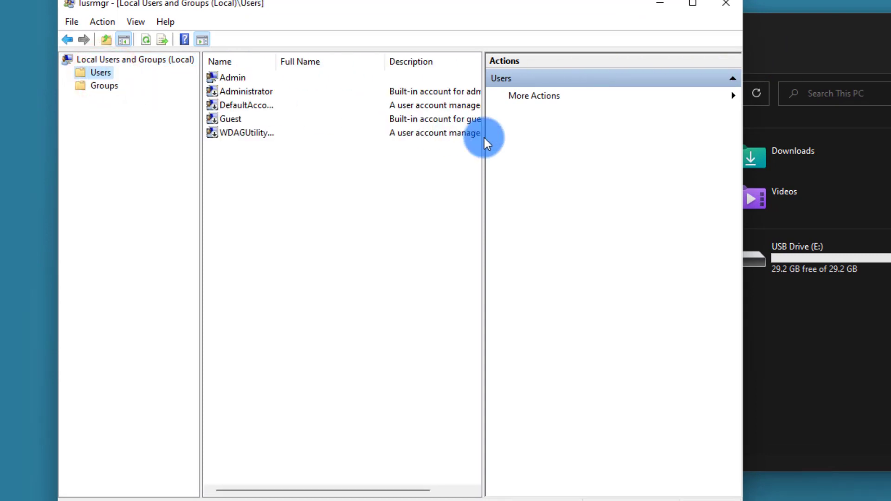
left_click_drag(484, 138, 555, 133)
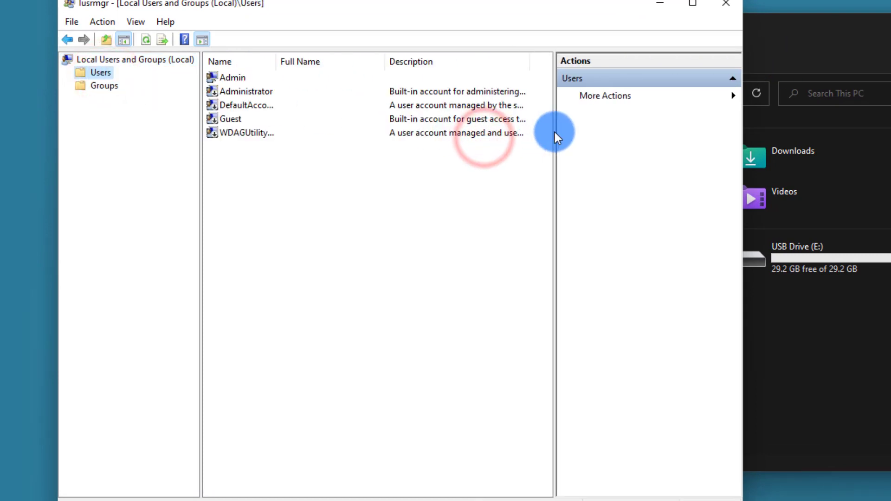
left_click(232, 77)
left_click(246, 91)
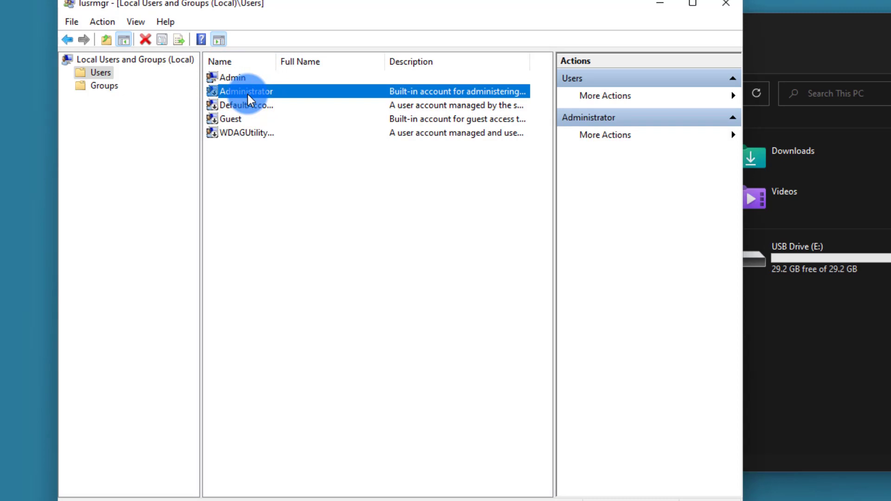
left_click(726, 4)
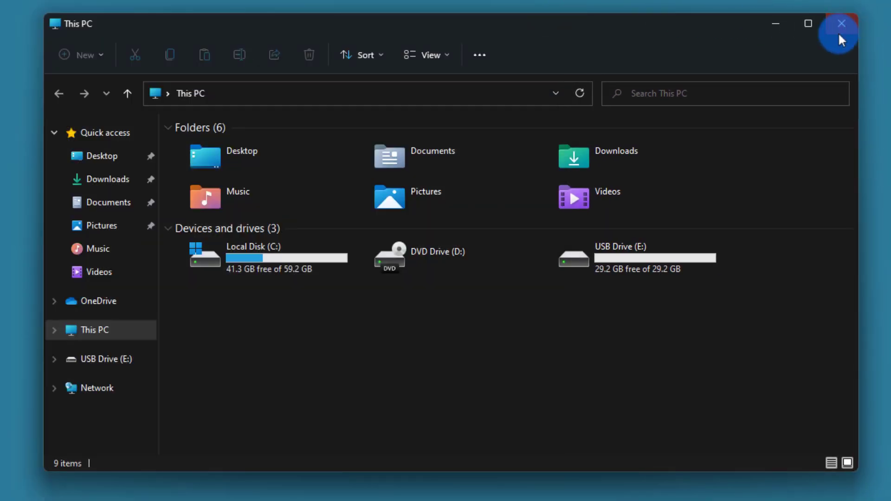
Step: Open the CreateLocalUser folder on USB Drive (E:) and look over its seven provisioning files
double_click(629, 247)
left_click(248, 148)
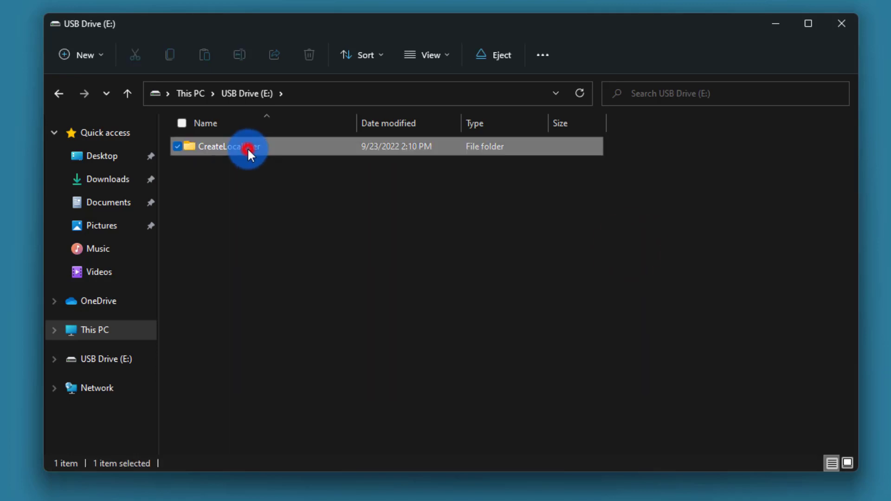
double_click(247, 147)
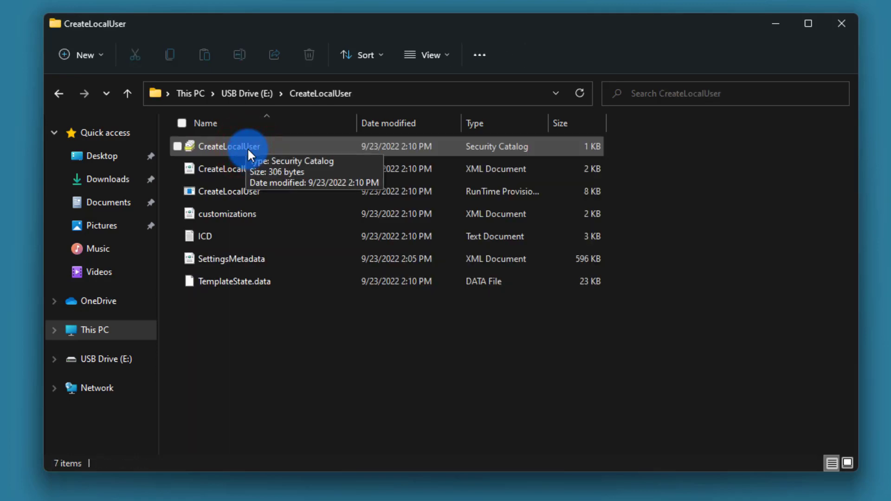
key("Down")
key("Down")
key("Down")
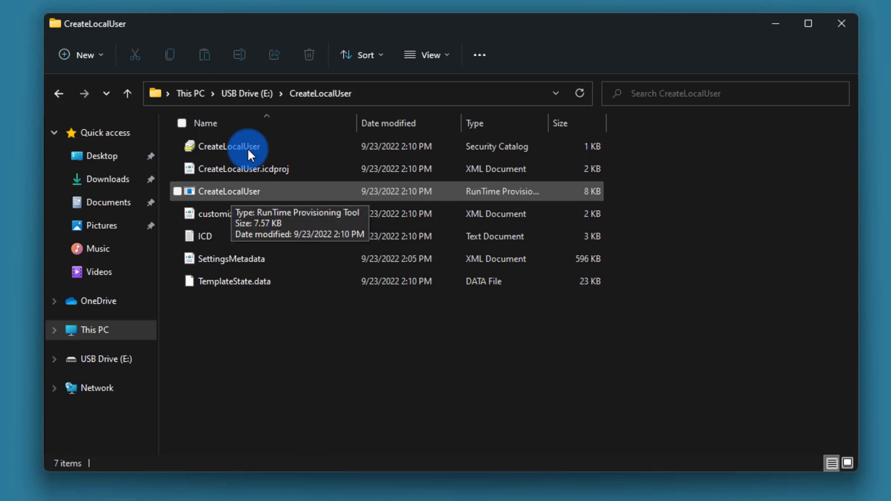
key("End")
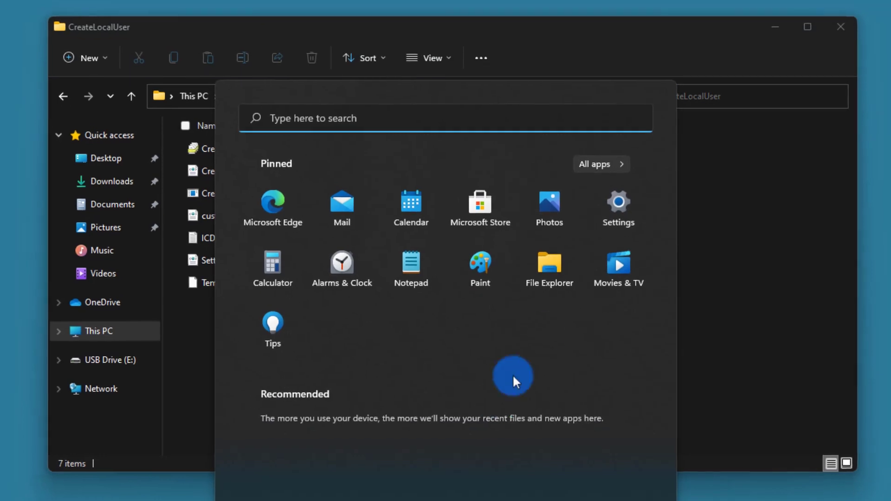
Step: Go to Accounts > Access work or school > Add a provisioning package and check the Add from sources
left_click(617, 201)
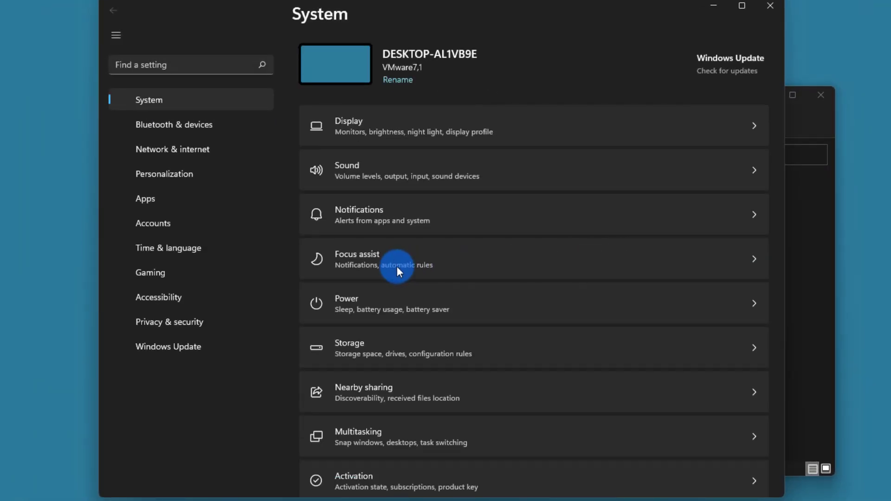
left_click(167, 224)
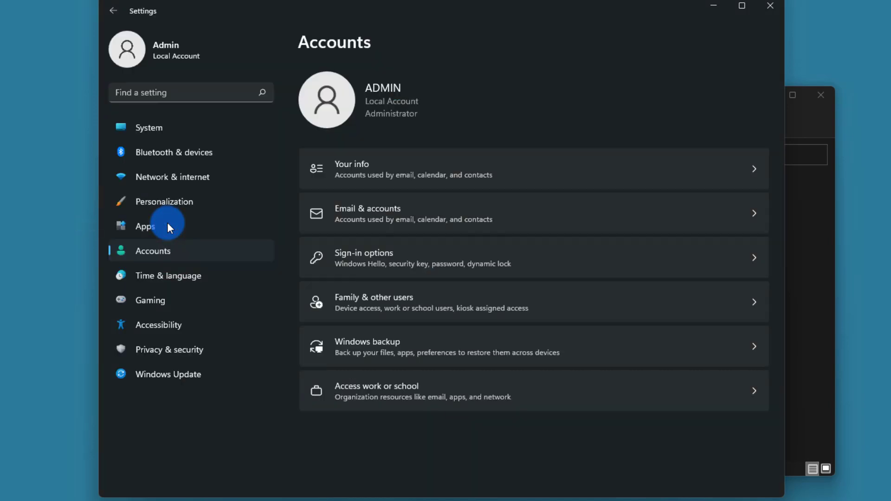
left_click(393, 389)
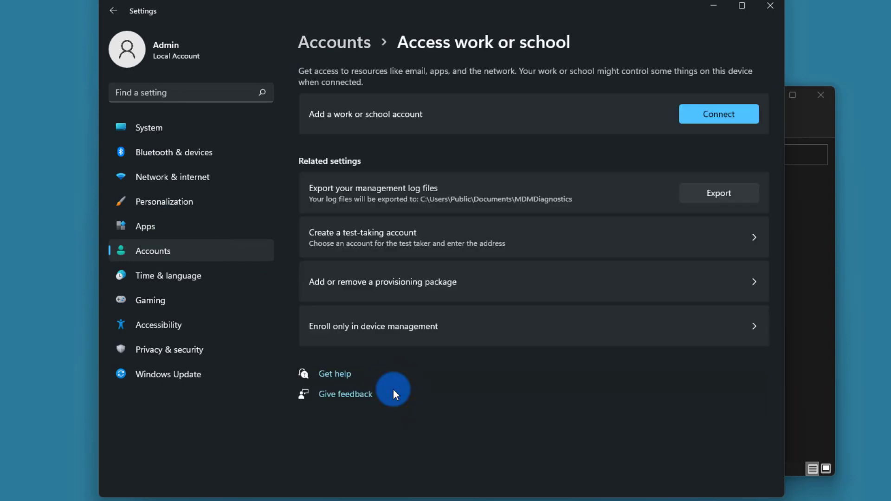
left_click(405, 283)
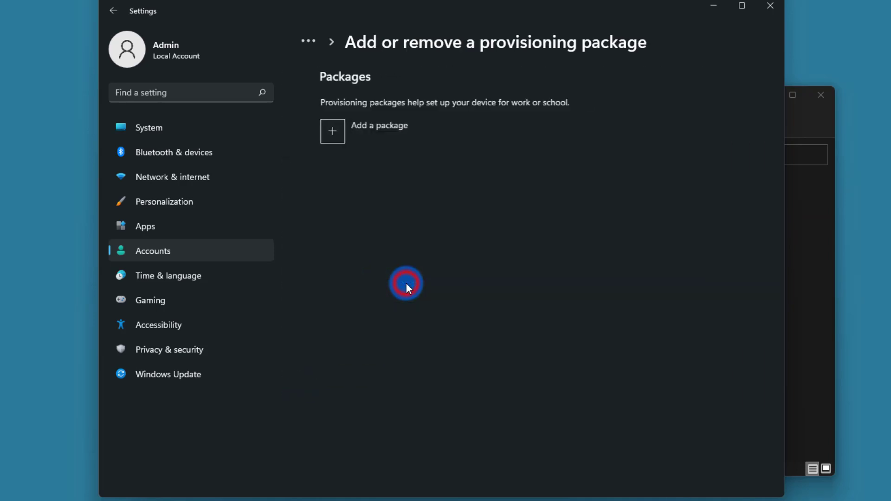
left_click(352, 129)
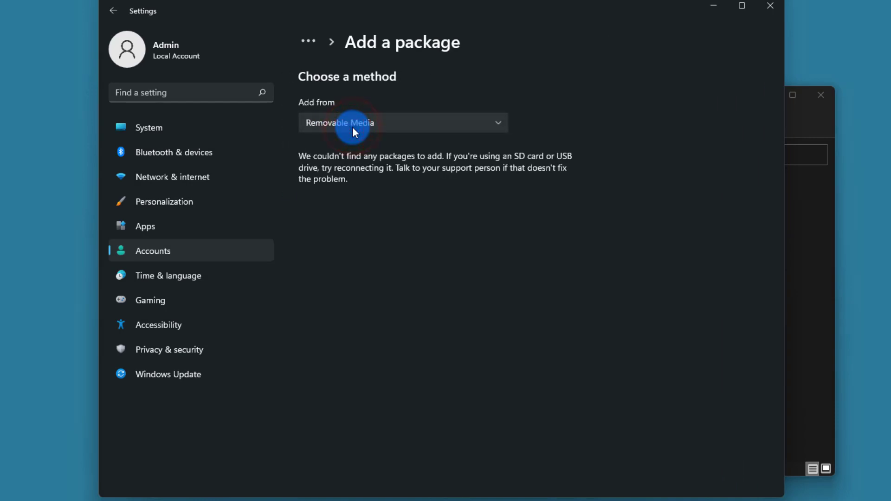
left_click(403, 125)
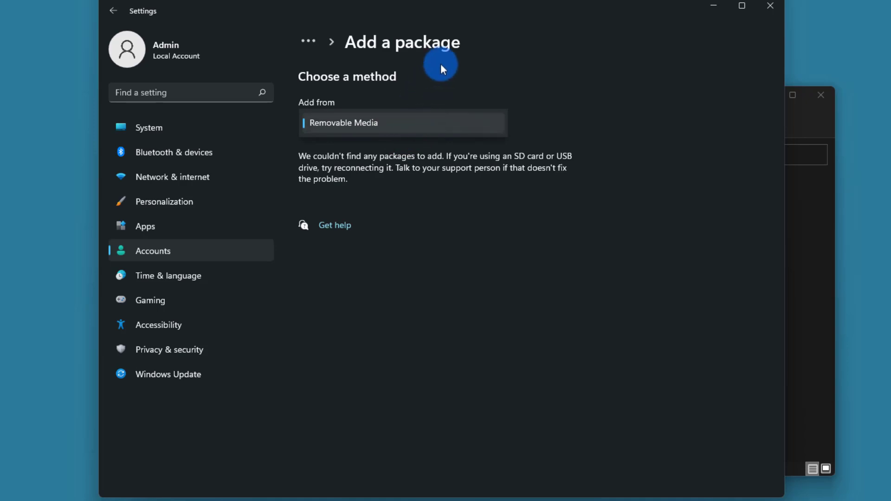
left_click(479, 7)
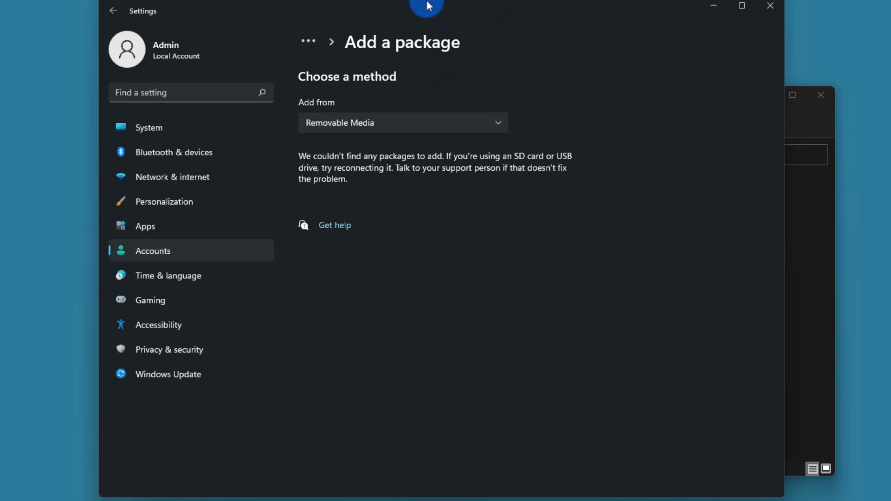
left_click_drag(400, 5, 320, 1)
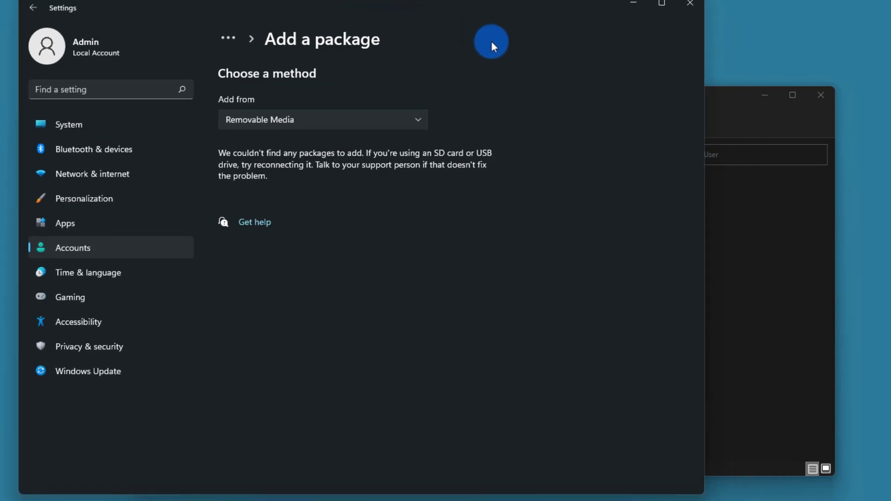
left_click(713, 101)
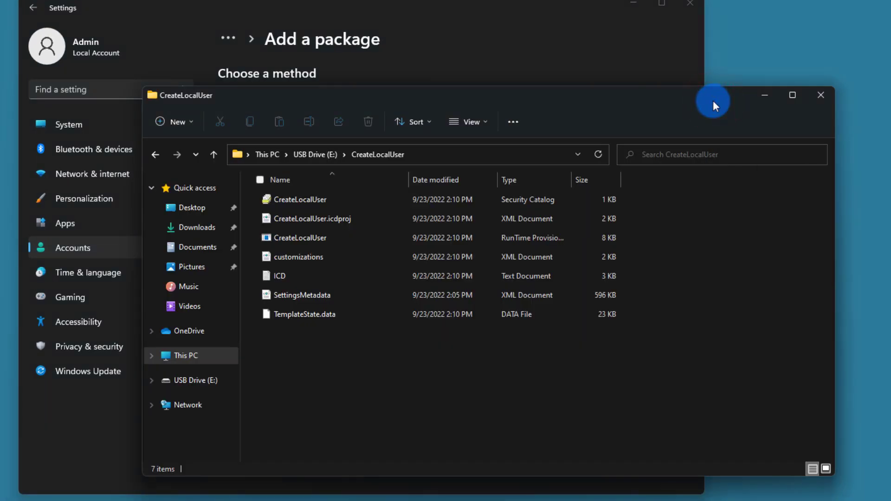
Step: Copy the seven CreateLocalUser package files and paste them into the USB Drive (E:) root
left_click(319, 154)
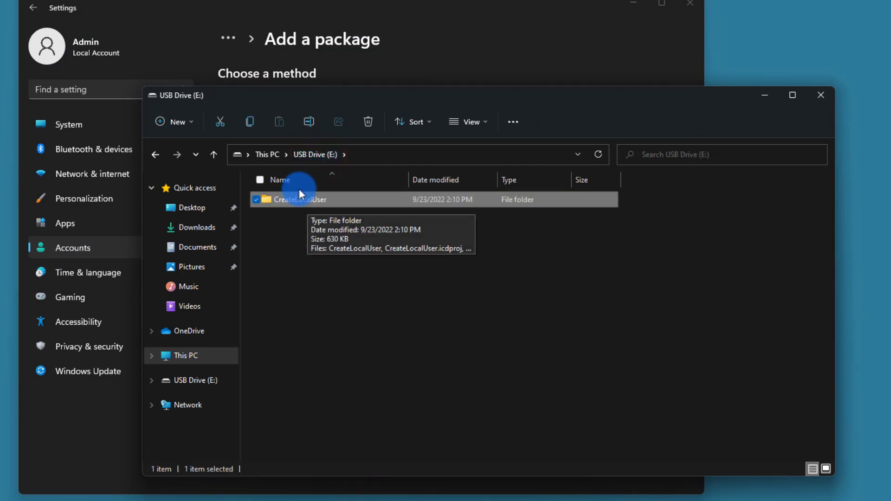
double_click(292, 203)
left_click_drag(369, 373, 299, 202)
left_click(247, 123)
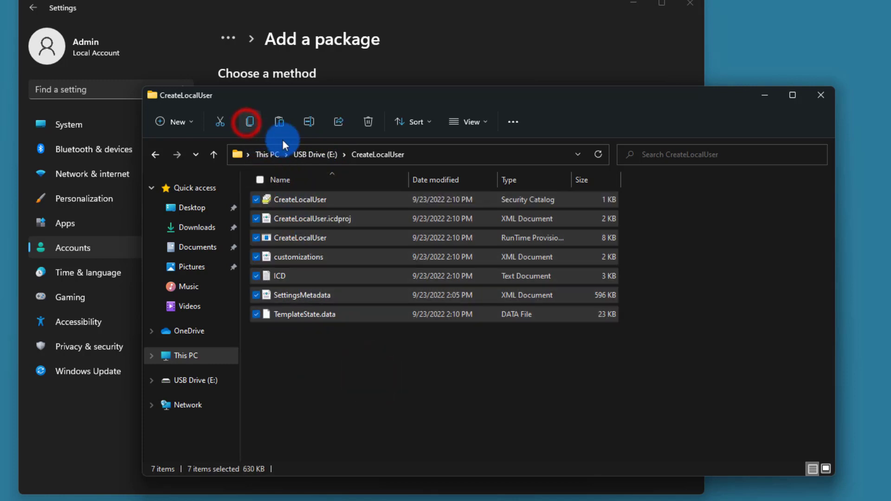
left_click(311, 154)
right_click(336, 300)
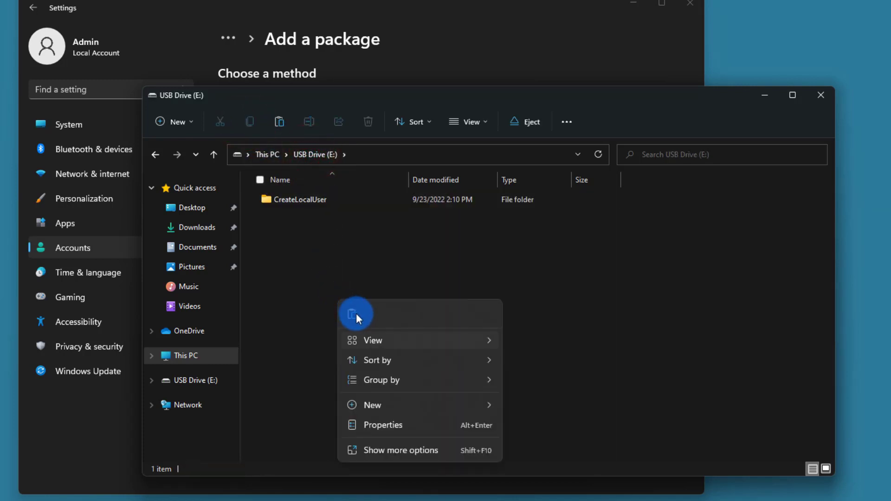
left_click(355, 314)
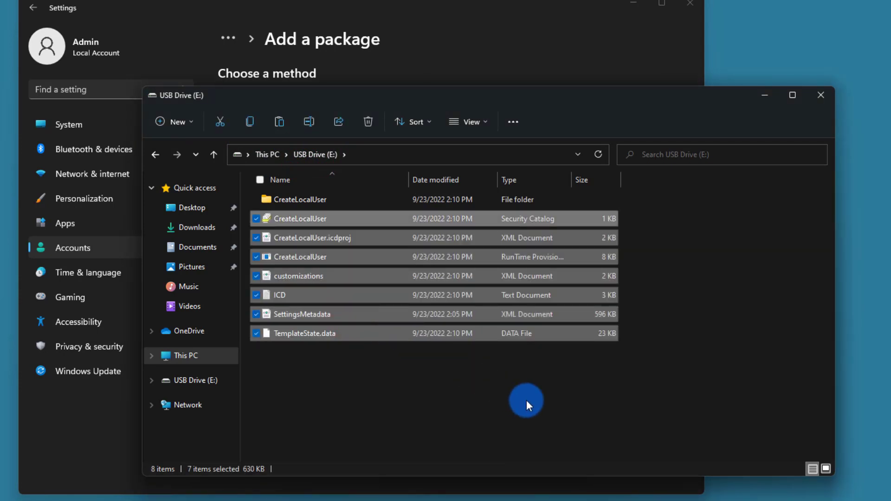
left_click(186, 12)
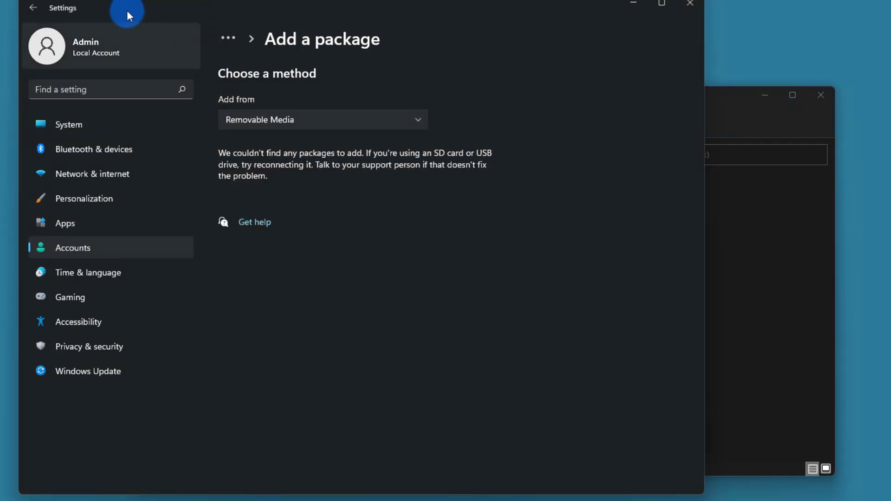
Step: Add the CreateLocalUser.ppkg package from Removable Media on the provisioning package page
left_click(29, 7)
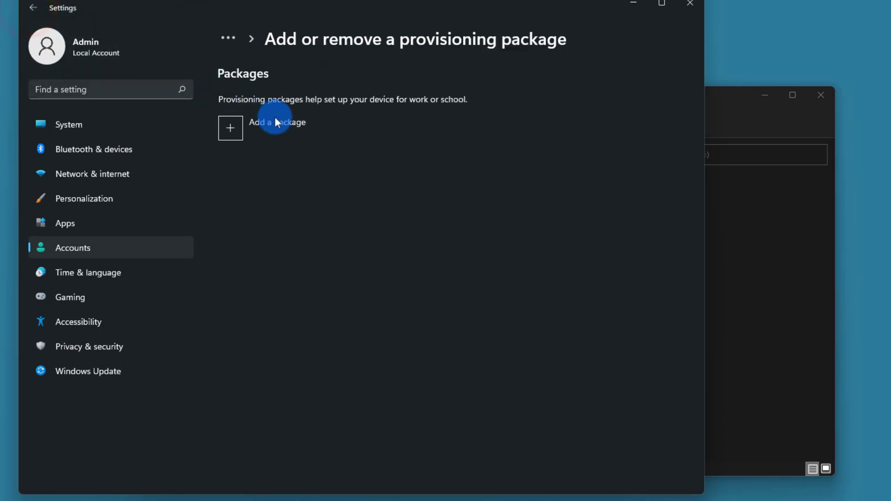
left_click(296, 126)
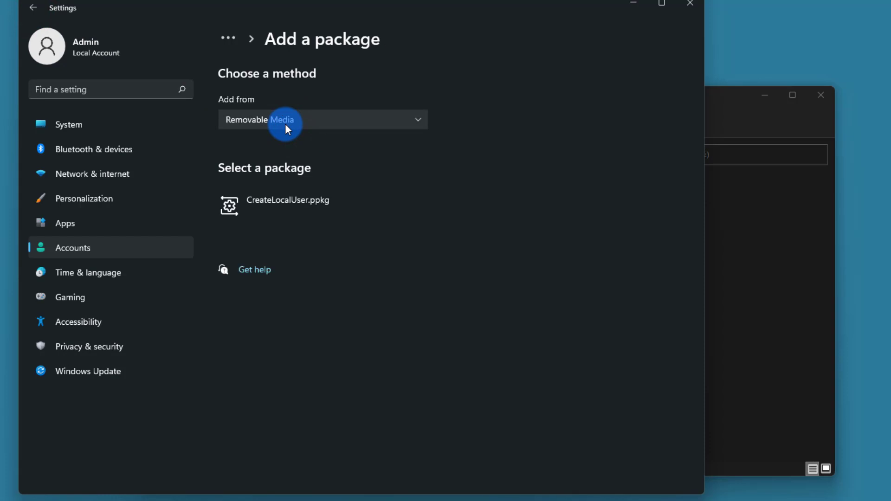
left_click(258, 210)
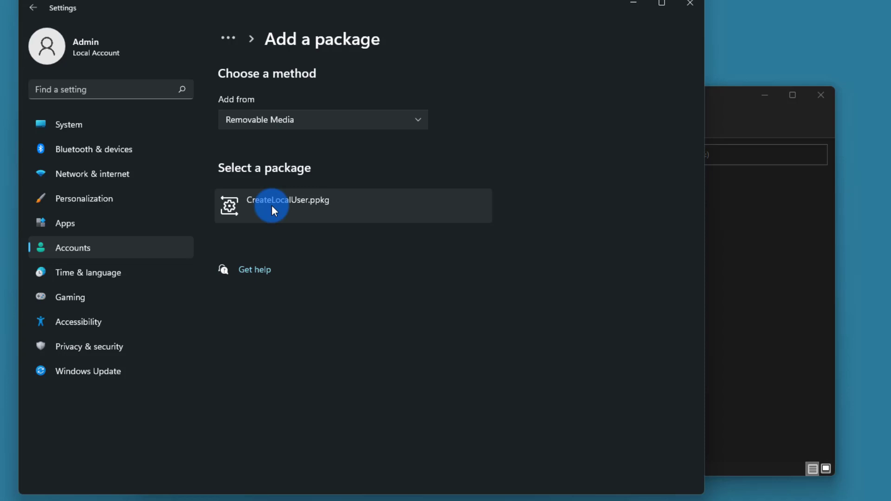
left_click(272, 206)
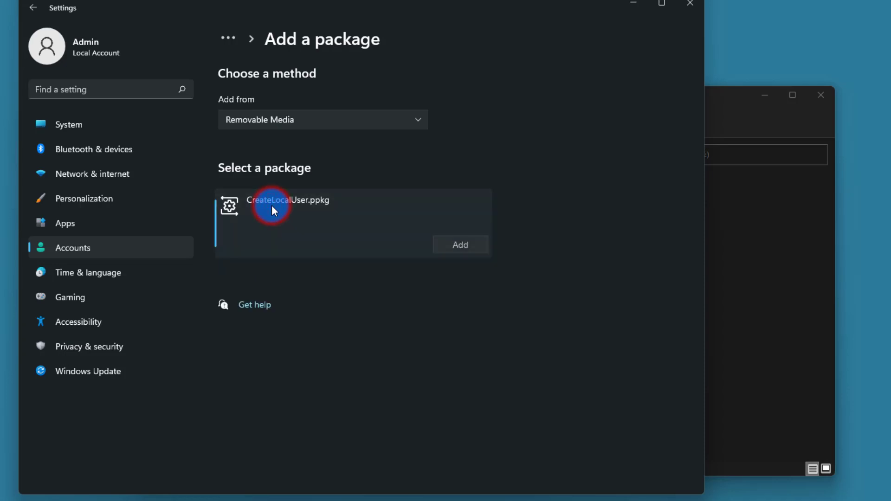
left_click(461, 246)
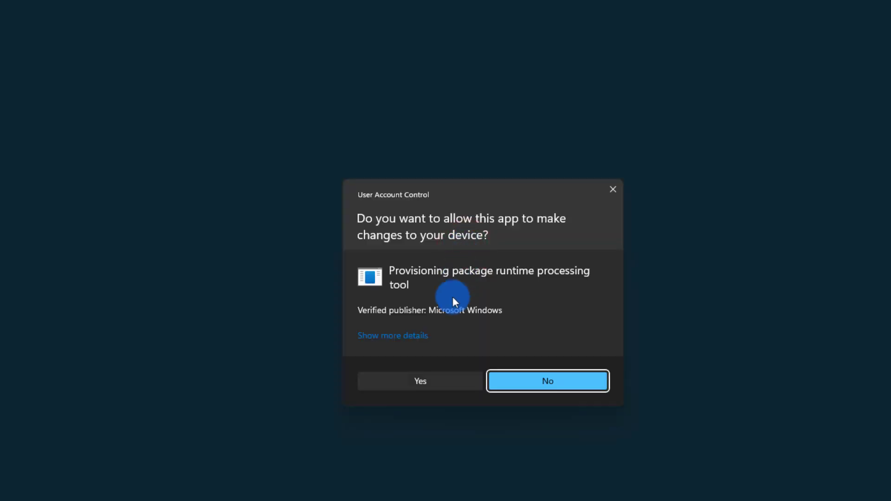
Step: Allow the provisioning tool's UAC prompt and confirm 'Yes, add it' to trust CreateLocalUser
left_click(431, 381)
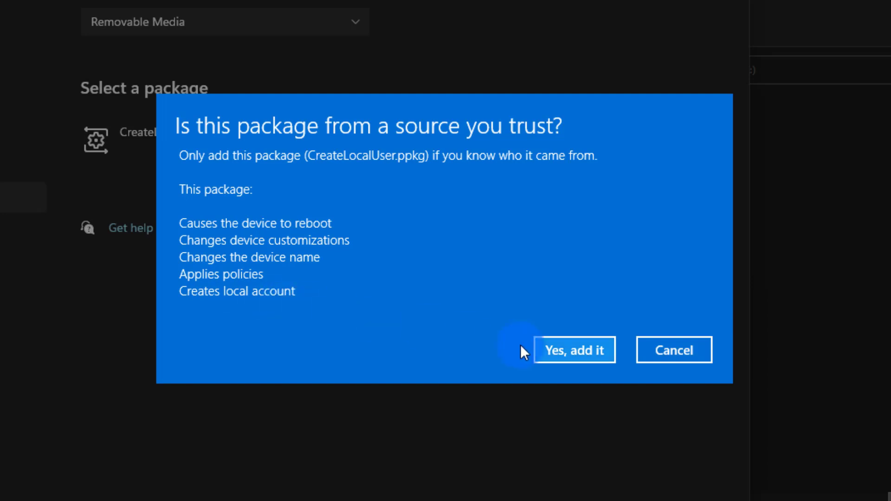
left_click(569, 350)
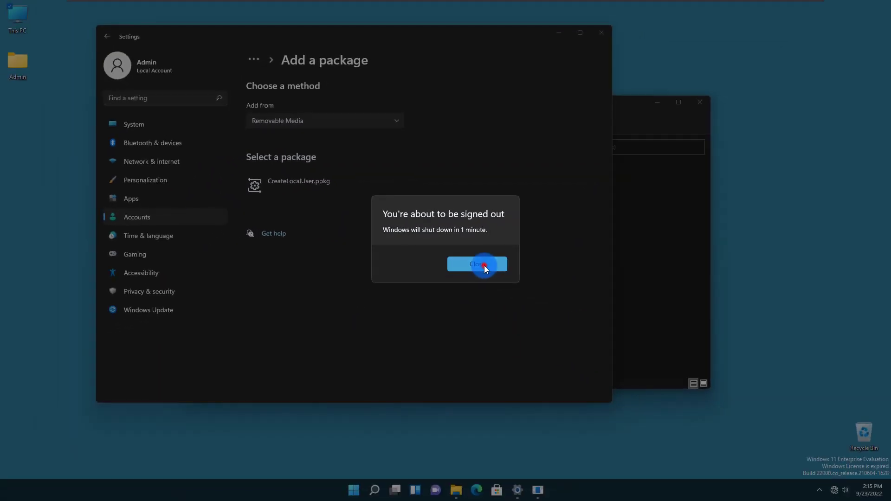
Step: Close the 'You're about to be signed out' warning and let Windows restart
left_click(515, 286)
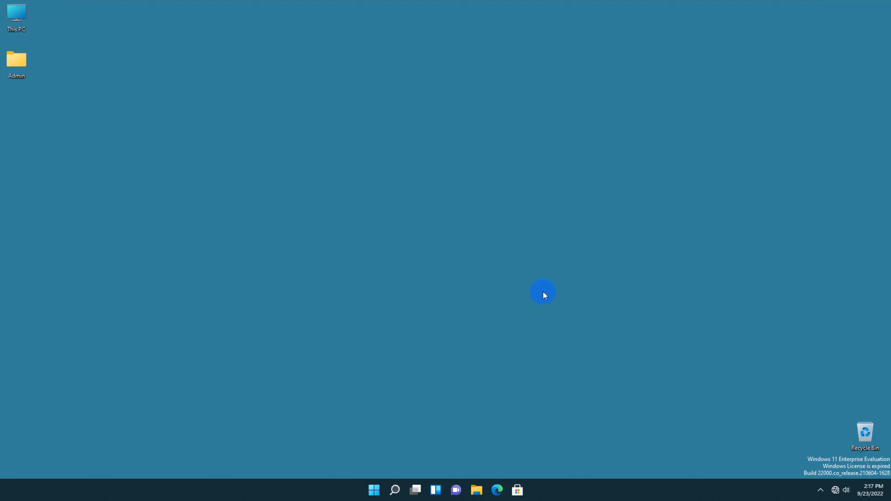
Step: Confirm on the Settings System page that the PC is named AZ-820233, then launch Local Users and Groups from Run
left_click(374, 490)
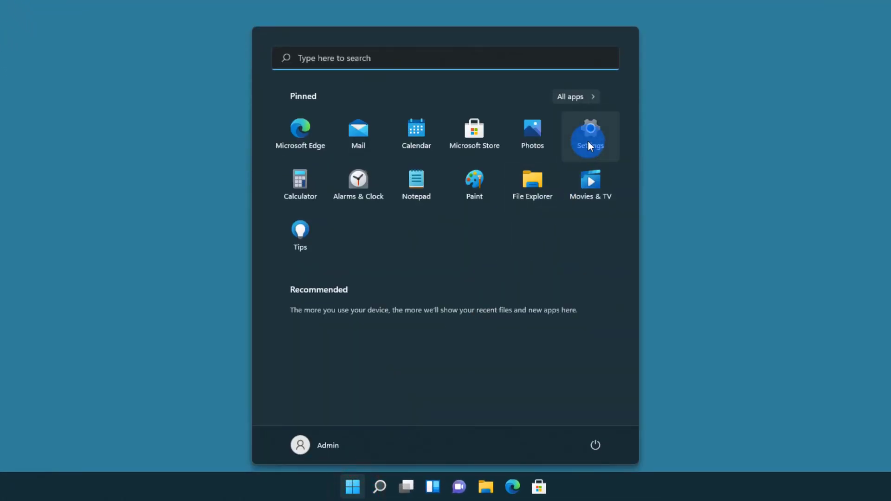
left_click(588, 141)
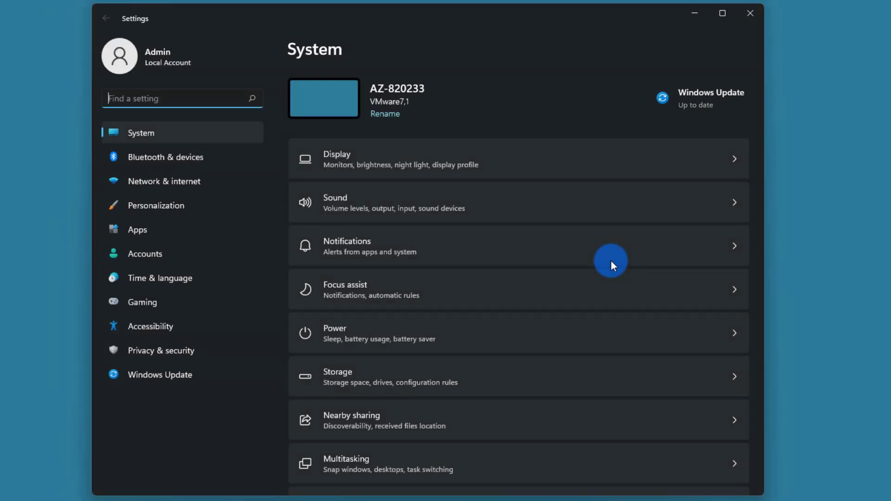
left_click(382, 99)
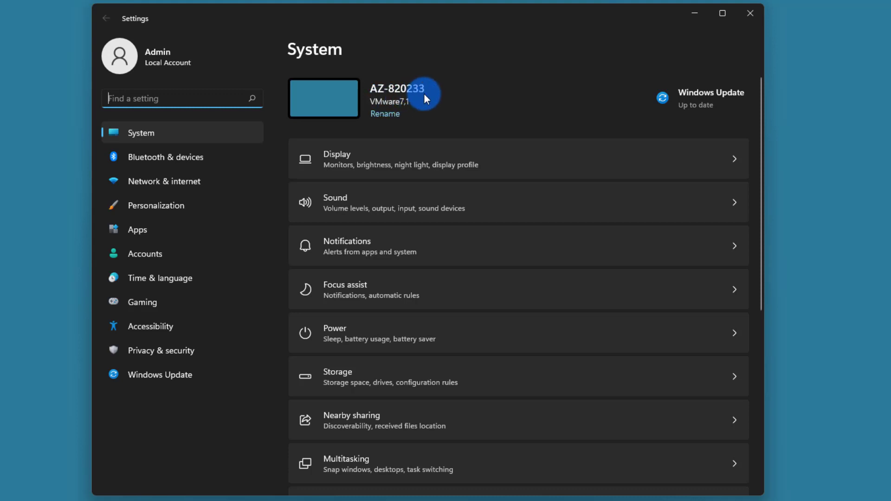
key("super+r")
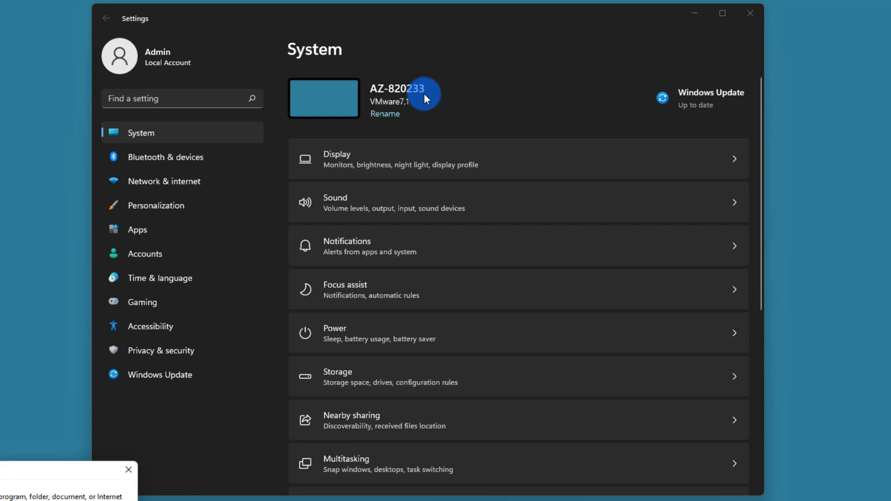
key("Return")
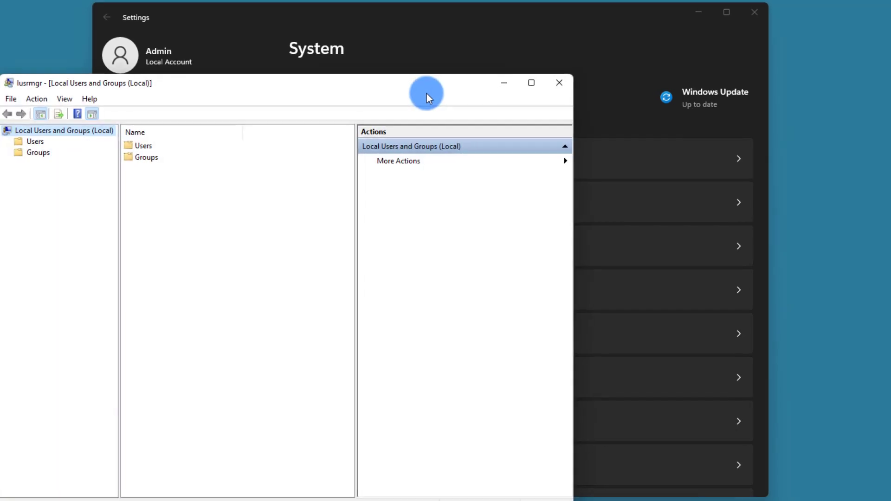
Step: Check under Users that AZ-Admin's Member Of tab lists Administrators, then close its properties
left_click(41, 134)
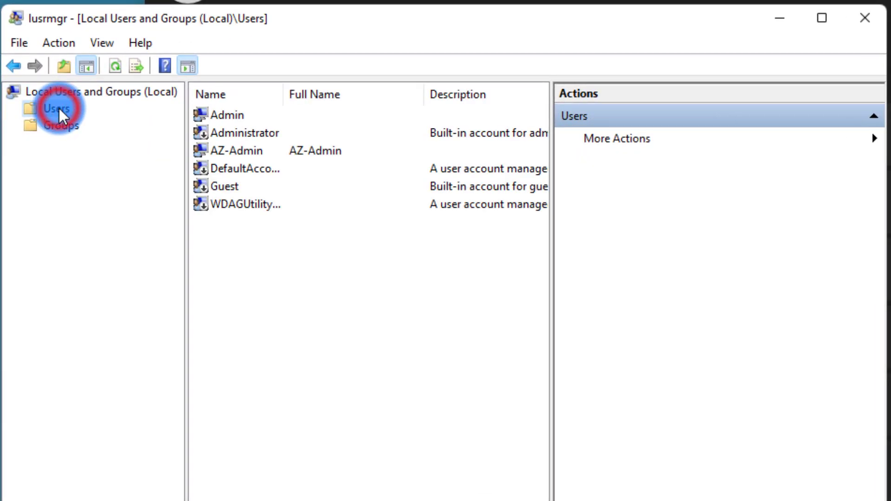
left_click_drag(284, 94, 366, 95)
left_click(234, 149)
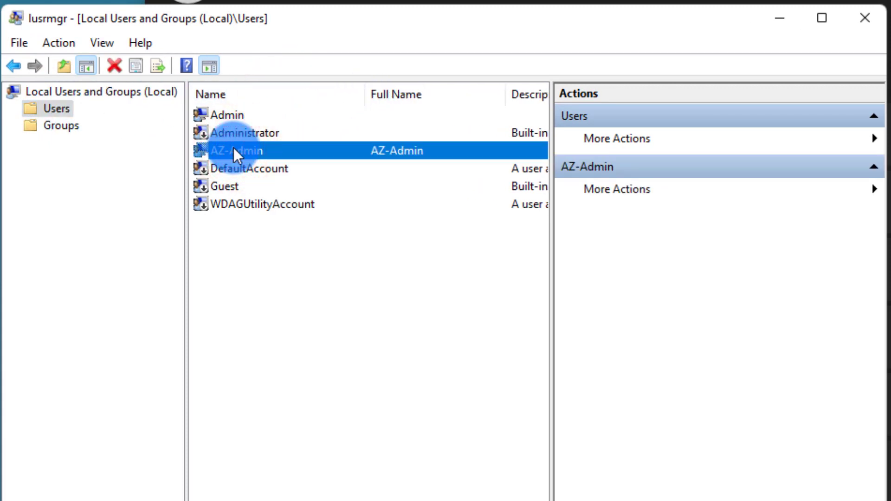
double_click(240, 150)
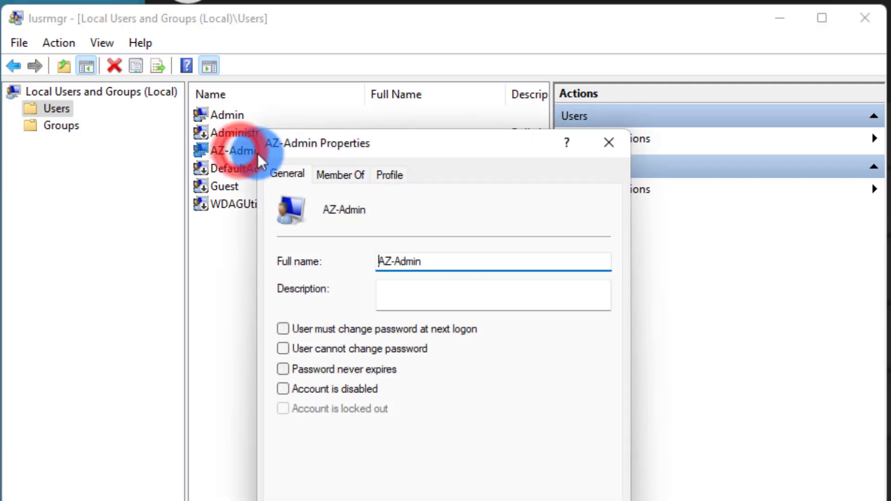
left_click(342, 172)
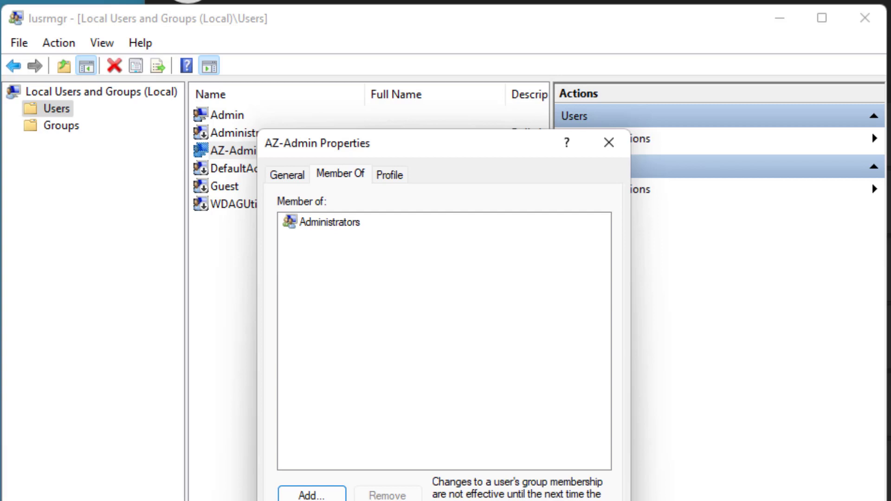
key("Return")
left_click(462, 406)
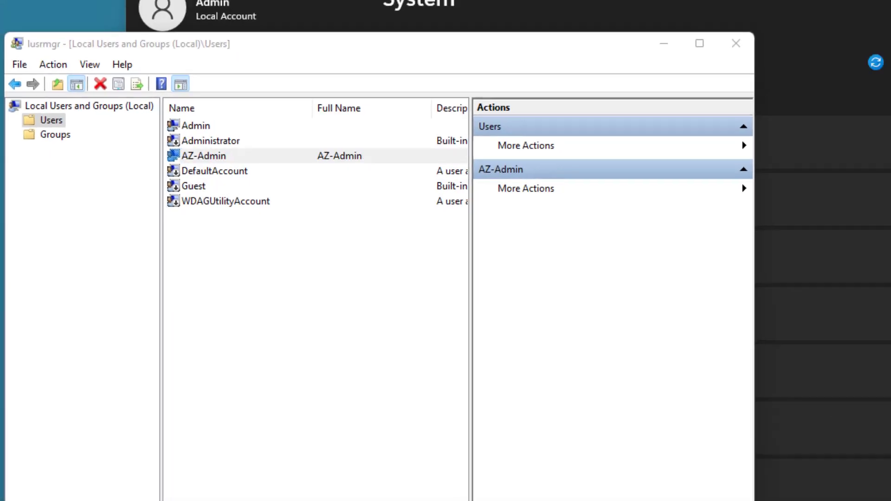
Step: Open the CreateLocalUser package details via Accounts > Access work or school, showing version 1.0
left_click(420, 5)
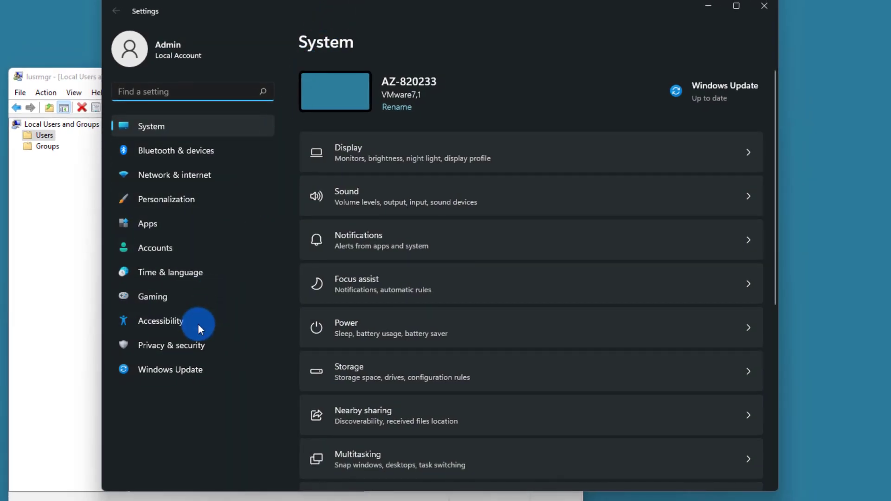
left_click(158, 249)
left_click(428, 380)
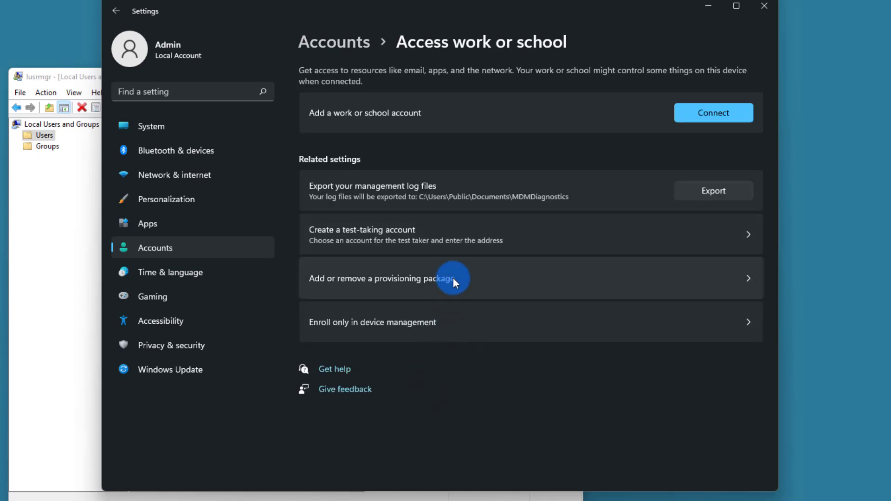
left_click(454, 295)
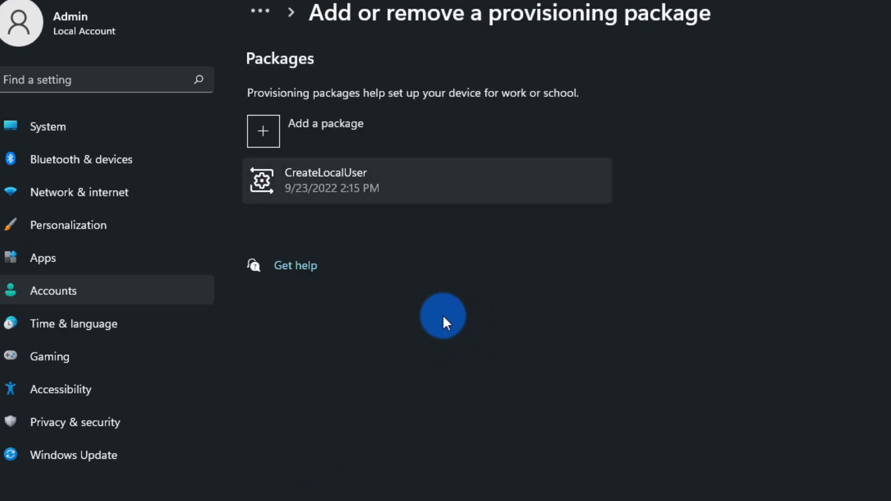
left_click(341, 188)
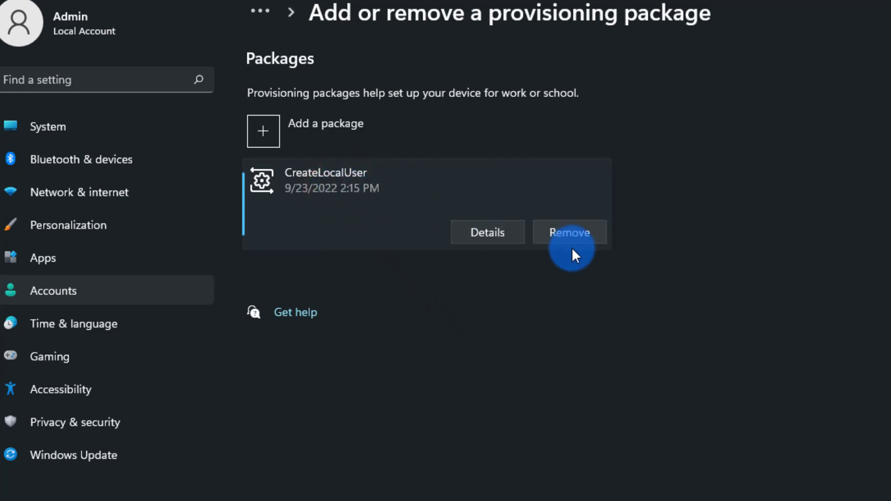
left_click(495, 232)
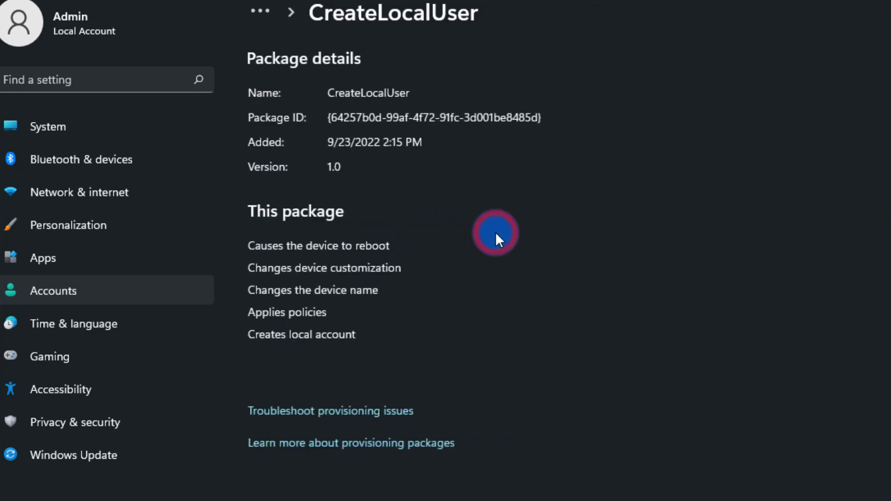